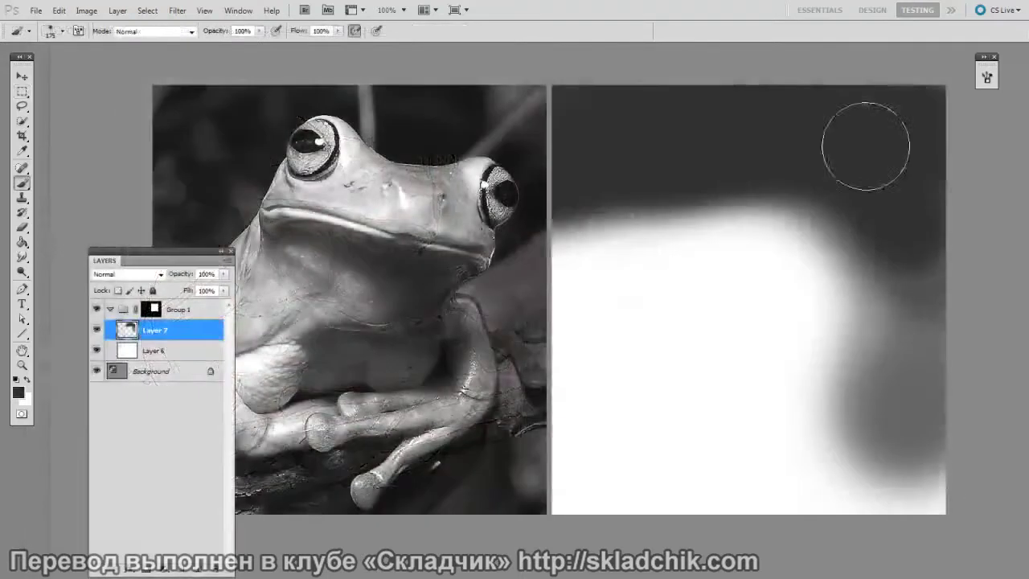
- Paint dark background around the white frog silhouette and gray along its lower part, reducing the brush to 80 px
drag(855, 356, 897, 356)
mouse_move(957, 298)
mouse_down()
mouse_move(662, 517)
mouse_move(719, 448)
mouse_move(748, 467)
mouse_up()
key(bracketleft)
key(bracketleft)
key(bracketleft)
key(bracketleft)
drag(699, 320, 673, 338)
drag(663, 201, 742, 184)
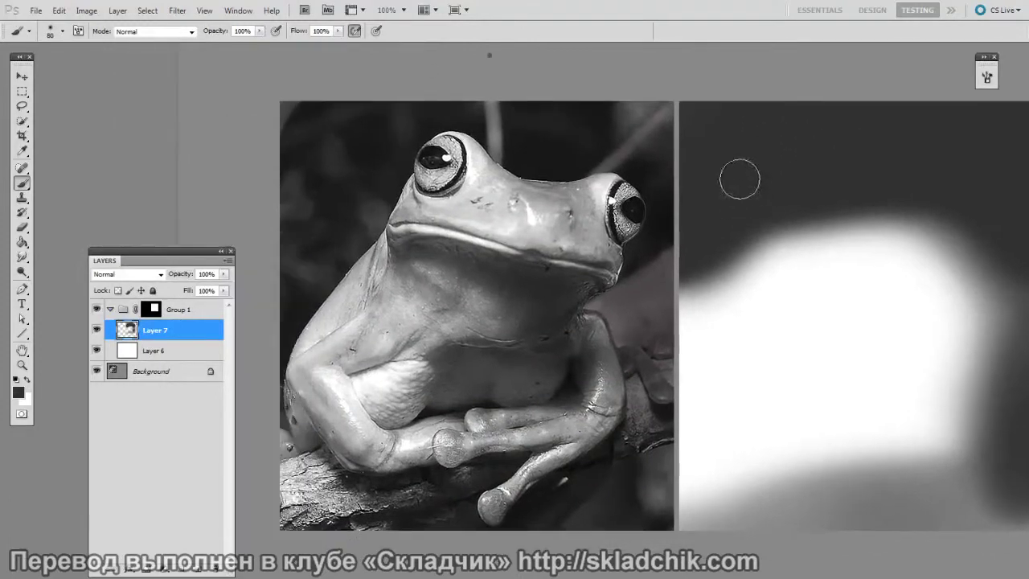
- Extend the gray and sampled white tones over the lower body with the brush enlarged to 125 px
drag(767, 394, 704, 399)
key(bracketright)
key(bracketright)
key(bracketright)
key(bracketright)
key(bracketright)
alt+click(707, 464)
drag(708, 464, 763, 298)
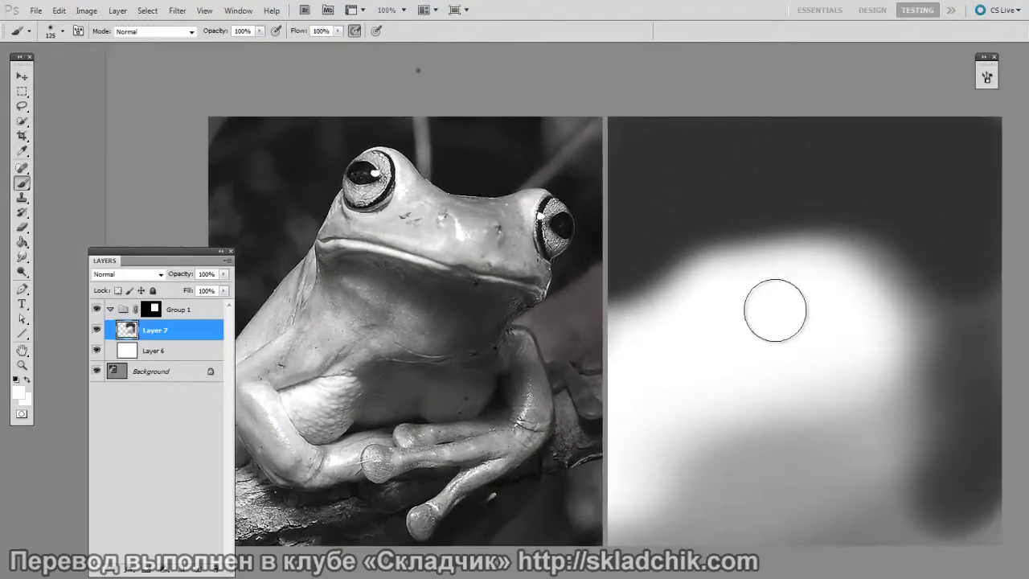
- Choose the 80 px flat brush tip and block in the left eye bump and top of the head in light grays
right_click(774, 306)
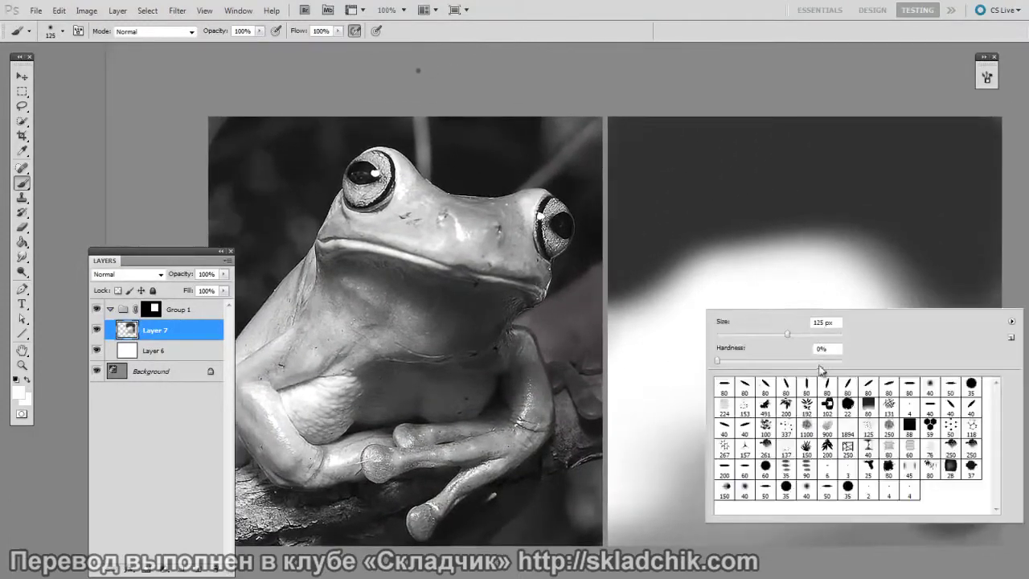
double_click(723, 387)
key(bracketleft)
key(bracketleft)
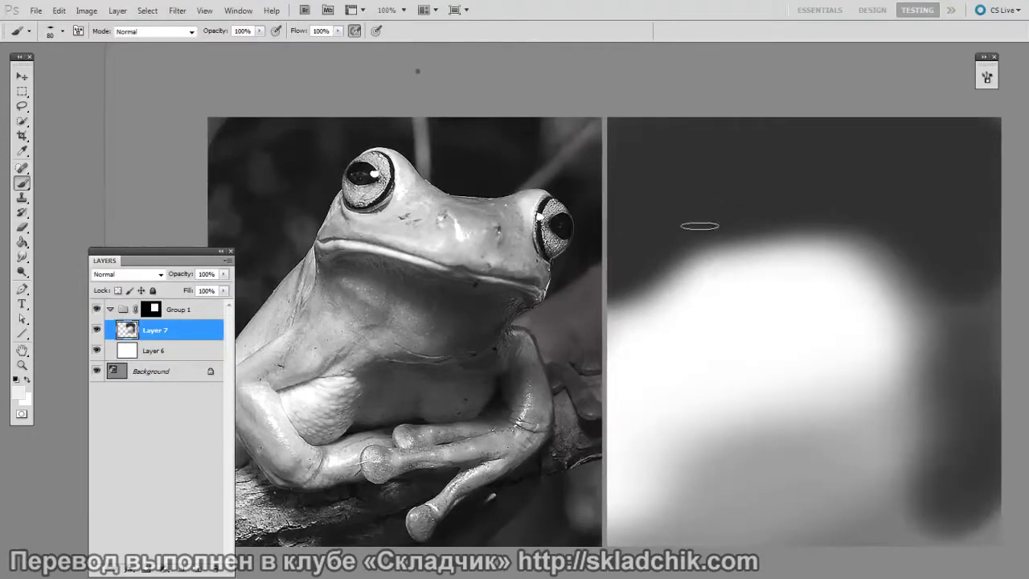
mouse_move(697, 252)
mouse_down()
mouse_move(708, 193)
mouse_move(744, 258)
mouse_move(700, 241)
mouse_up()
key(bracketright)
alt+click(710, 158)
mouse_move(710, 157)
mouse_down()
mouse_move(747, 268)
mouse_move(708, 241)
mouse_move(770, 260)
mouse_move(770, 305)
mouse_move(731, 306)
mouse_move(881, 245)
mouse_move(941, 257)
mouse_up()
- Enlarge the flat brush to 150 px and lay sampled gray tones across the frog's face
alt+click(730, 218)
key(bracketright)
key(bracketright)
key(bracketright)
key(bracketright)
alt+click(710, 206)
key(bracketright)
key(bracketright)
key(bracketright)
key(bracketright)
key(bracketright)
key(bracketleft)
key(bracketleft)
key(bracketleft)
key(bracketleft)
drag(731, 241, 756, 297)
- Switch to a round brush tip and paint sampled light tones over the top of the head and snout
right_click(724, 281)
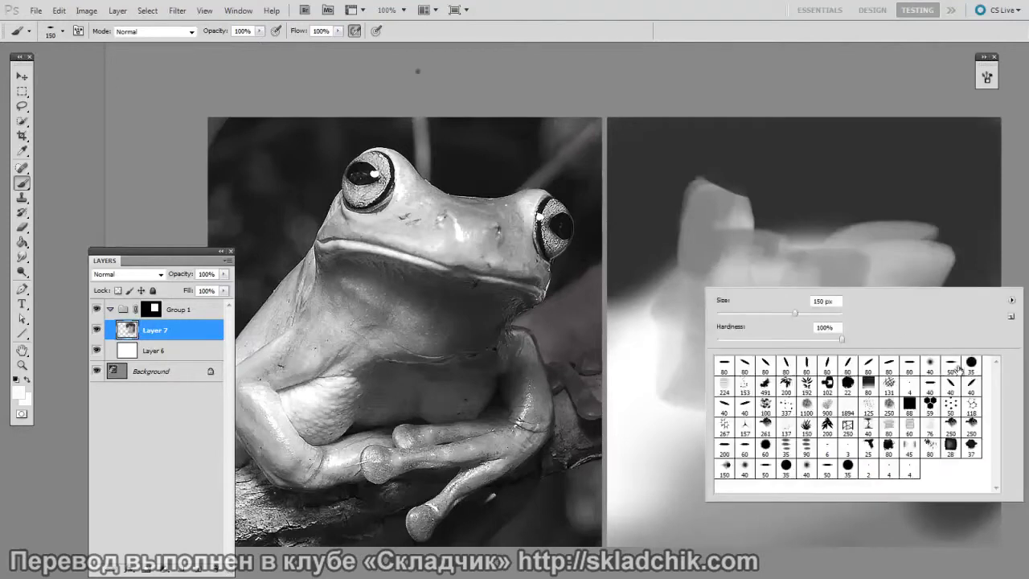
double_click(787, 366)
mouse_move(757, 288)
mouse_down()
mouse_move(738, 261)
mouse_move(767, 236)
mouse_up()
key(bracketleft)
key(bracketleft)
key(bracketleft)
alt+click(673, 285)
mouse_move(673, 284)
mouse_down()
mouse_move(709, 330)
mouse_move(721, 205)
mouse_move(756, 228)
mouse_move(609, 326)
mouse_move(751, 276)
mouse_up()
- Sample a mid gray, adjust the brush size and paint the shaded throat and chest below the head
alt+click(708, 329)
alt+click(655, 294)
key(bracketright)
key(bracketright)
key(bracketright)
key(bracketright)
key(bracketright)
key(bracketright)
key(bracketleft)
key(bracketleft)
key(bracketleft)
key(bracketleft)
drag(716, 329, 695, 426)
- Paint a sampled light gray down the frog's left shoulder and back with a progressively smaller brush
alt+click(704, 277)
drag(704, 278, 676, 346)
key(bracketleft)
key(bracketleft)
key(bracketleft)
alt+click(660, 377)
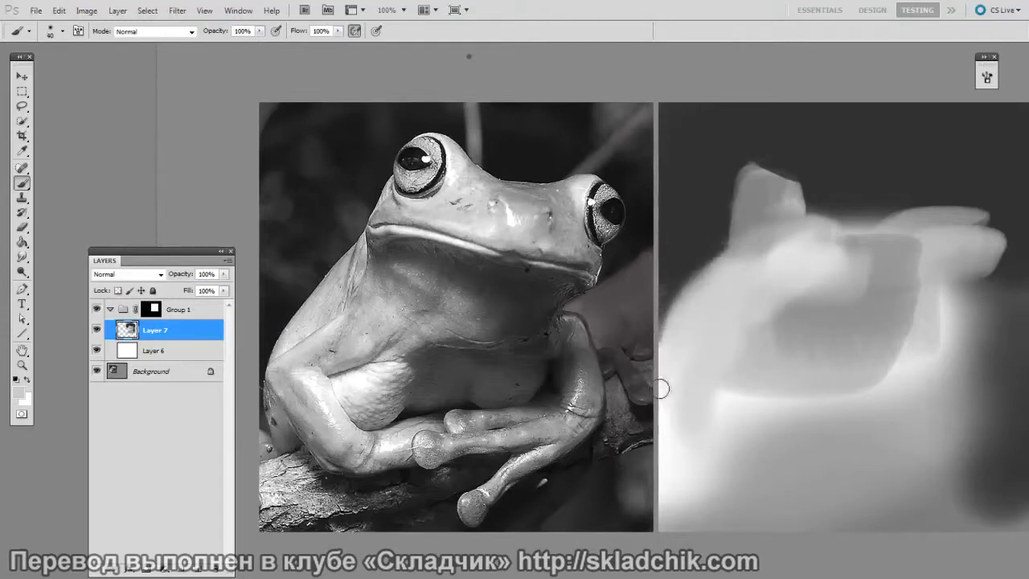
- Enlarge the brush to 90 px and blend sampled gray over the lower belly
key(bracketright)
key(bracketright)
key(bracketright)
key(bracketright)
key(bracketright)
scroll(864, 325, left, 1)
alt+click(855, 352)
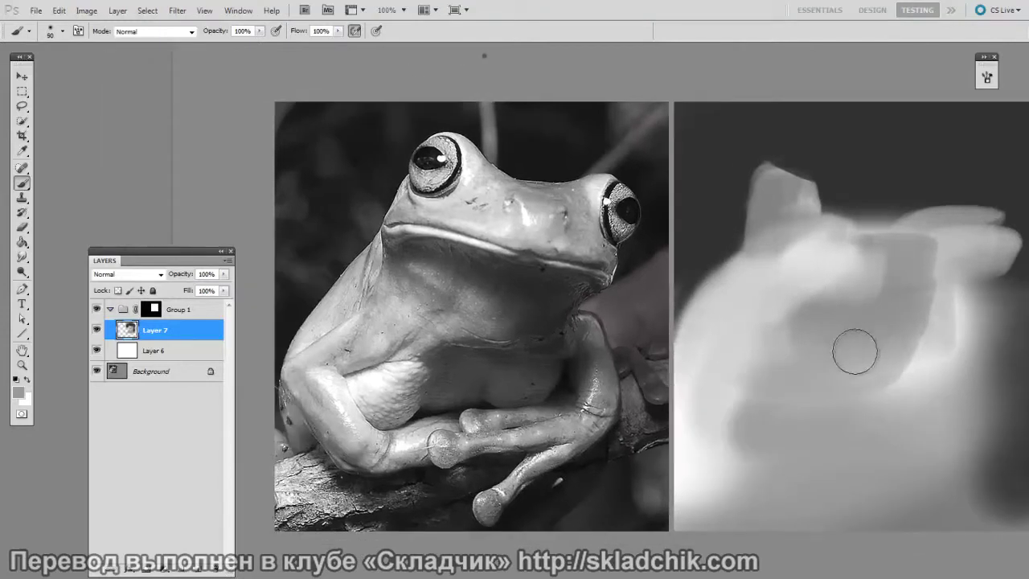
- Paint dark background tone beside the right side of the head and under the body's lower right with a smaller brush
scroll(880, 296, right, 3)
key(bracketleft)
key(bracketleft)
key(bracketleft)
key(bracketleft)
key(bracketleft)
mouse_move(935, 278)
mouse_down()
mouse_move(937, 233)
mouse_move(932, 273)
mouse_up()
mouse_move(858, 513)
mouse_down()
mouse_move(915, 457)
mouse_move(737, 541)
mouse_move(991, 525)
mouse_move(978, 430)
mouse_up()
- Paint a dark diagonal band across the lower body for the branch shadow and darken the bottom edge, using a larger brush
drag(632, 456, 929, 400)
key(ctrl+z)
key(bracketright)
key(bracketright)
key(bracketright)
key(bracketright)
key(bracketright)
key(bracketright)
key(bracketright)
key(bracketright)
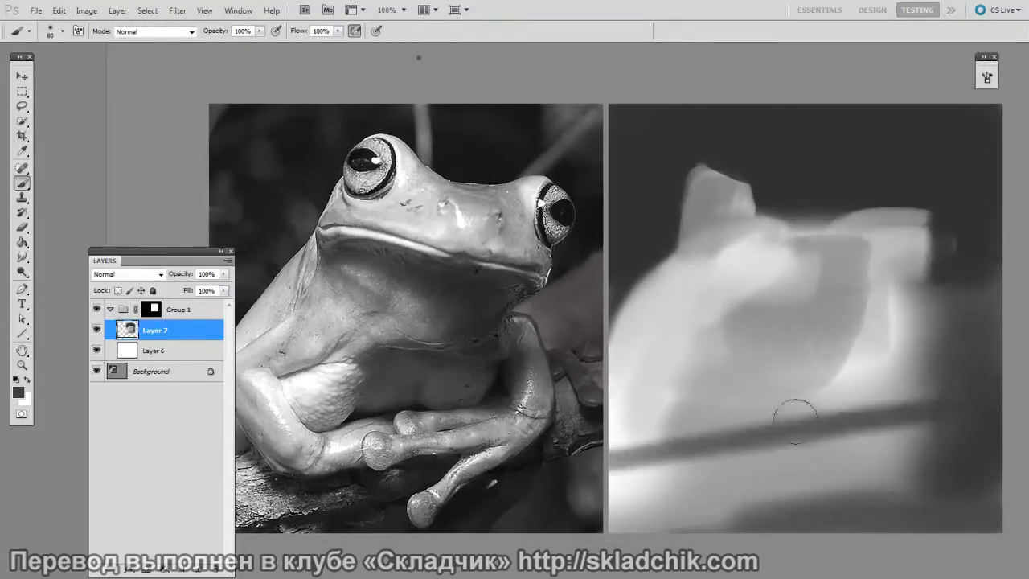
drag(611, 452, 928, 401)
drag(806, 531, 860, 532)
- Reduce the brush to 30 px and carve the curved outline of the frog's left back with dark tone
key(bracketleft)
key(bracketleft)
key(bracketleft)
key(bracketleft)
key(bracketleft)
key(bracketleft)
key(bracketleft)
key(bracketleft)
key(bracketleft)
key(bracketleft)
key(bracketleft)
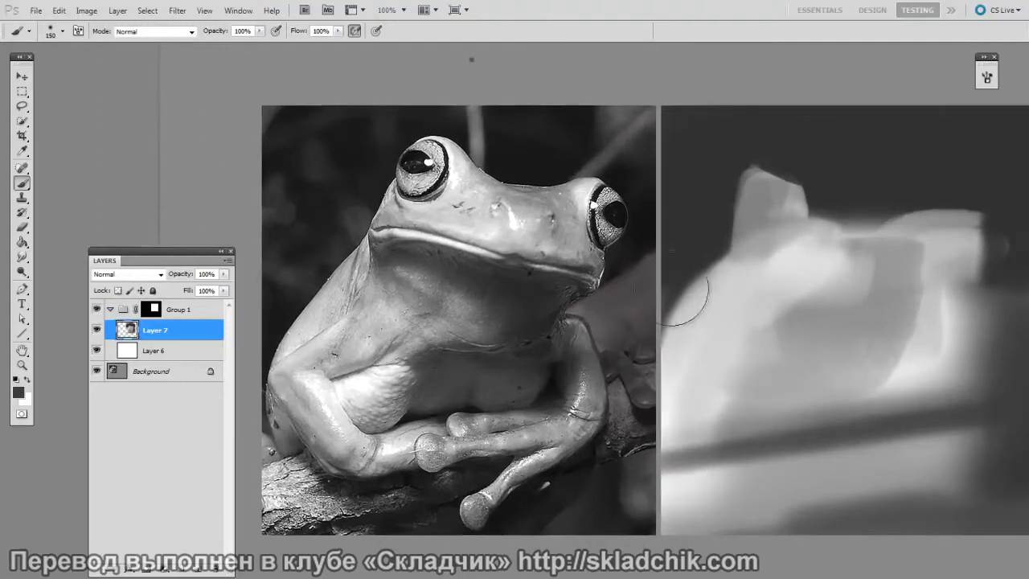
drag(674, 438, 685, 277)
mouse_move(674, 351)
mouse_down()
mouse_move(707, 282)
mouse_move(689, 244)
mouse_move(683, 321)
mouse_move(700, 274)
mouse_up()
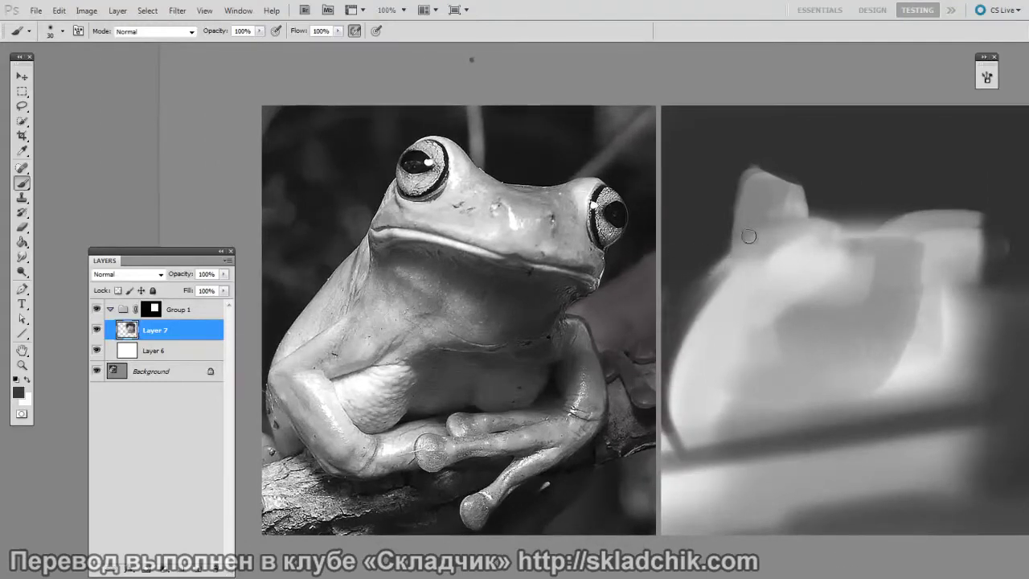
- Accept the dark foreground color and refine the left edge of the back with dark and sampled tones
key(F10)
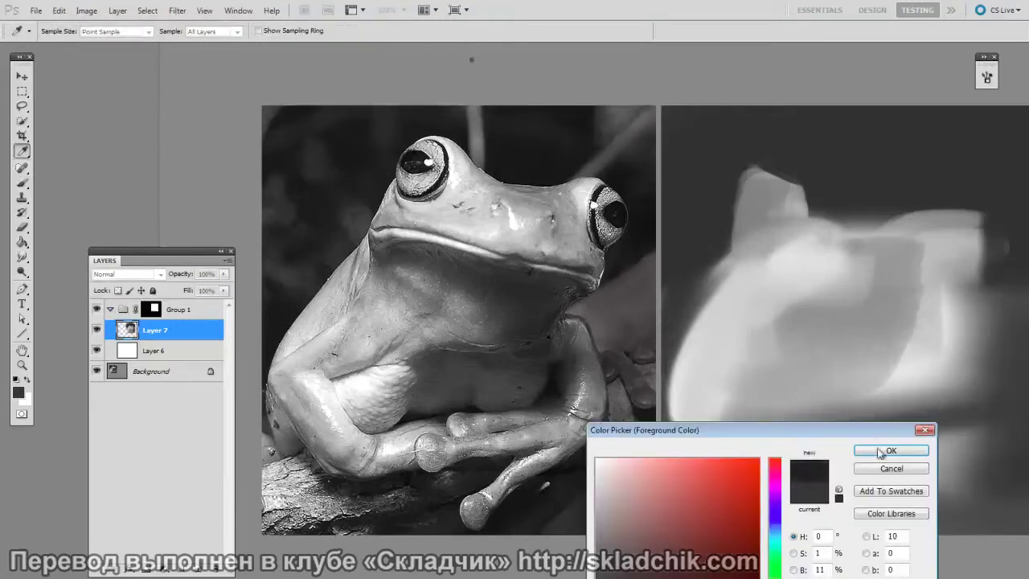
click(879, 453)
scroll(800, 340, up, 1)
drag(674, 386, 673, 450)
key(bracketleft)
key(bracketleft)
key(bracketleft)
alt+click(726, 294)
mouse_move(680, 354)
mouse_down()
mouse_move(677, 459)
mouse_move(597, 436)
mouse_up()
- Sample dark gray, enlarge the brush to 250 px and darken the area below the branch shadow
alt+click(779, 474)
key(bracketright)
key(bracketright)
key(bracketright)
key(bracketright)
key(bracketright)
key(bracketright)
key(bracketright)
key(bracketright)
key(bracketright)
key(bracketright)
key(bracketright)
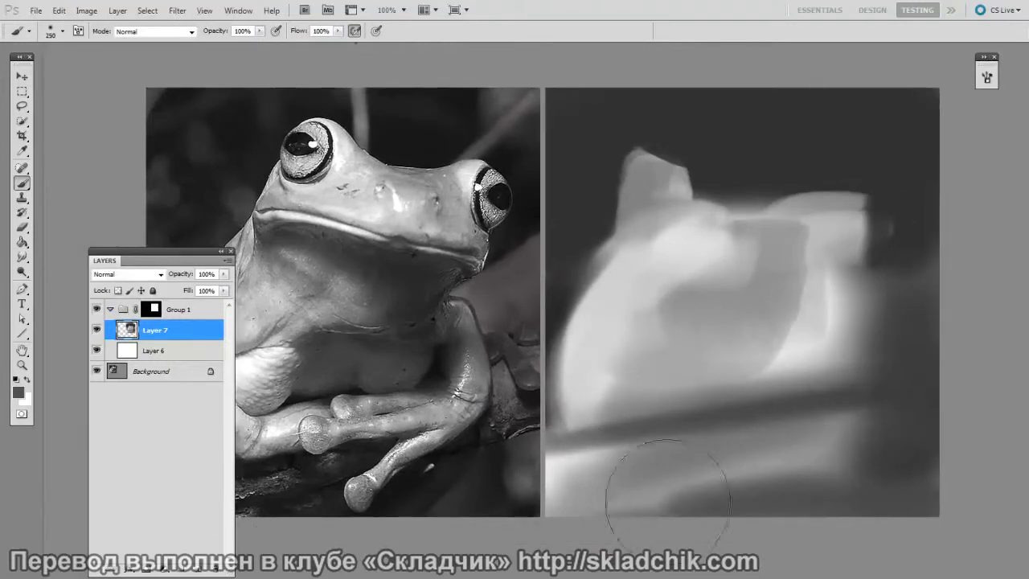
drag(667, 480, 788, 447)
- Darken the light patch on the frog's lower right body with a smaller brush
key(bracketleft)
key(bracketleft)
key(bracketleft)
key(bracketleft)
key(bracketleft)
key(bracketleft)
key(bracketleft)
drag(721, 370, 810, 378)
- Enlarge the dark background brush to 200 px at the back's left edge, and scale it down again
key(bracketright)
key(bracketright)
key(bracketright)
key(bracketright)
key(bracketright)
key(bracketright)
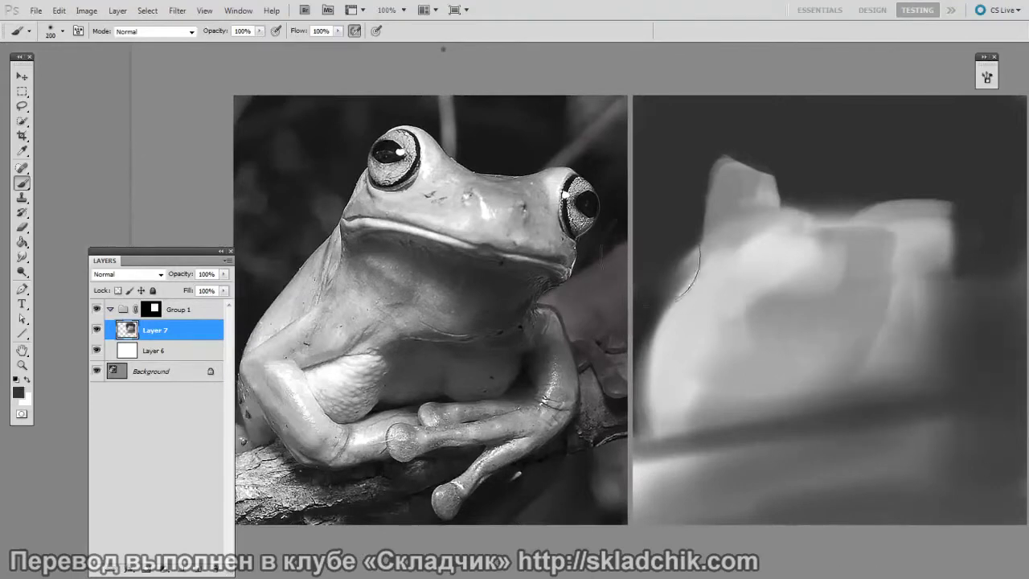
key(bracketleft)
key(bracketleft)
key(bracketleft)
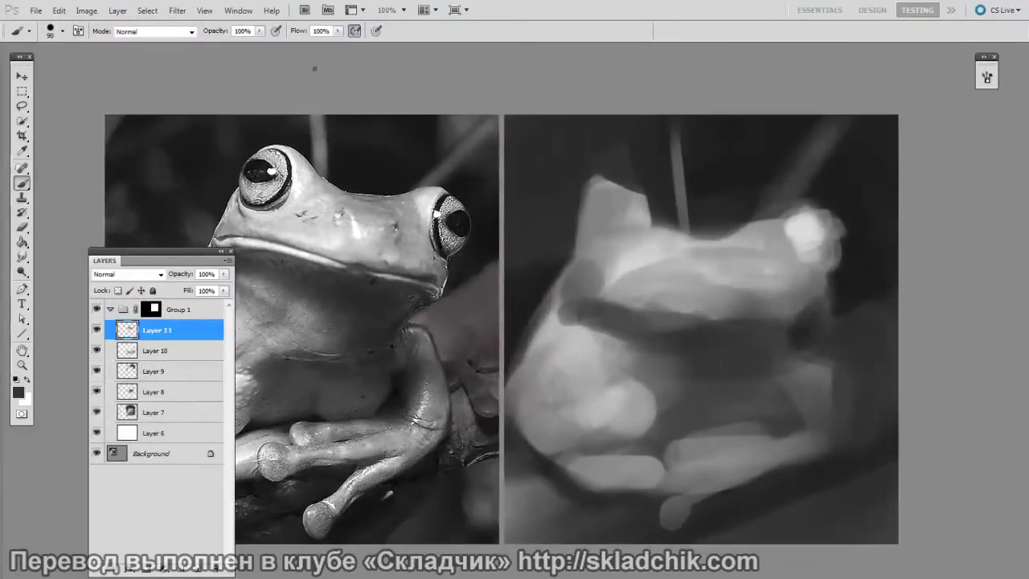
- Choose the 35 px hard round brush and deepen the dark shadow under the frog's mouth on Layer 11
right_click(708, 386)
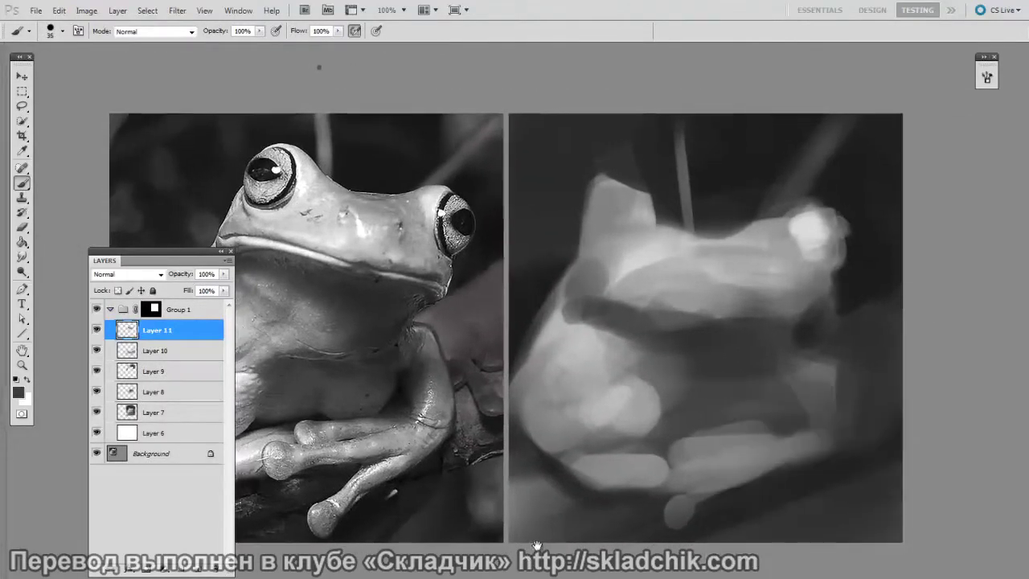
drag(537, 546, 580, 552)
drag(808, 297, 693, 320)
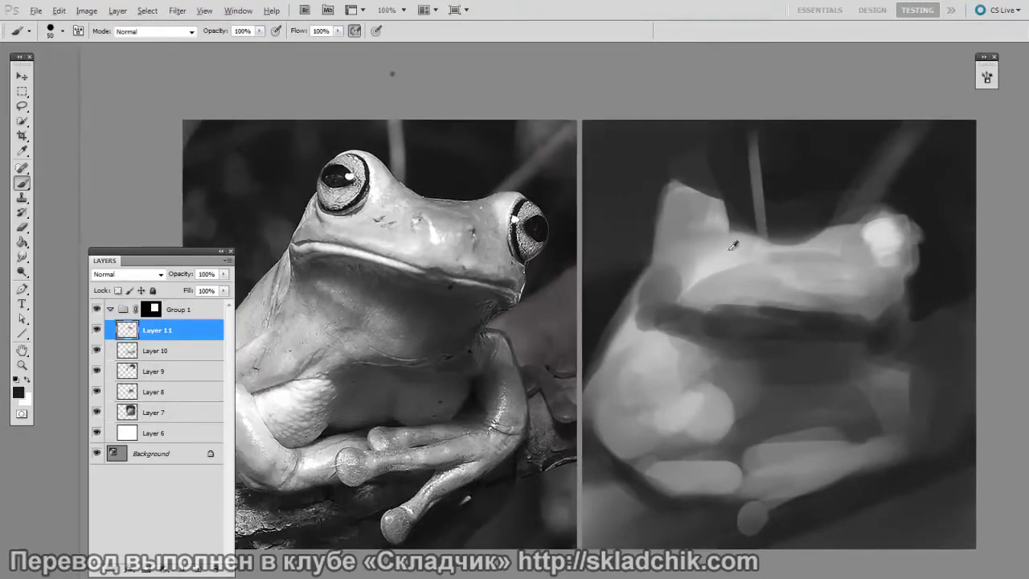
- Reshape the frog's left eye bump and forehead slope with strokes of sampled light and dark grays
alt+click(734, 245)
key(bracketleft)
mouse_move(760, 240)
mouse_down()
mouse_move(695, 165)
mouse_move(669, 215)
mouse_up()
drag(711, 161, 698, 172)
alt+click(700, 216)
mouse_move(681, 210)
mouse_down()
mouse_move(701, 174)
mouse_move(723, 177)
mouse_move(703, 229)
mouse_up()
alt+click(708, 187)
alt+click(723, 155)
- Fill in and straighten the top contour of the head between the eyes using sampled skin and background grays
alt+click(761, 244)
mouse_move(763, 244)
mouse_down()
mouse_move(843, 246)
mouse_move(773, 238)
mouse_move(817, 230)
mouse_up()
alt+click(805, 184)
alt+click(835, 257)
alt+click(814, 188)
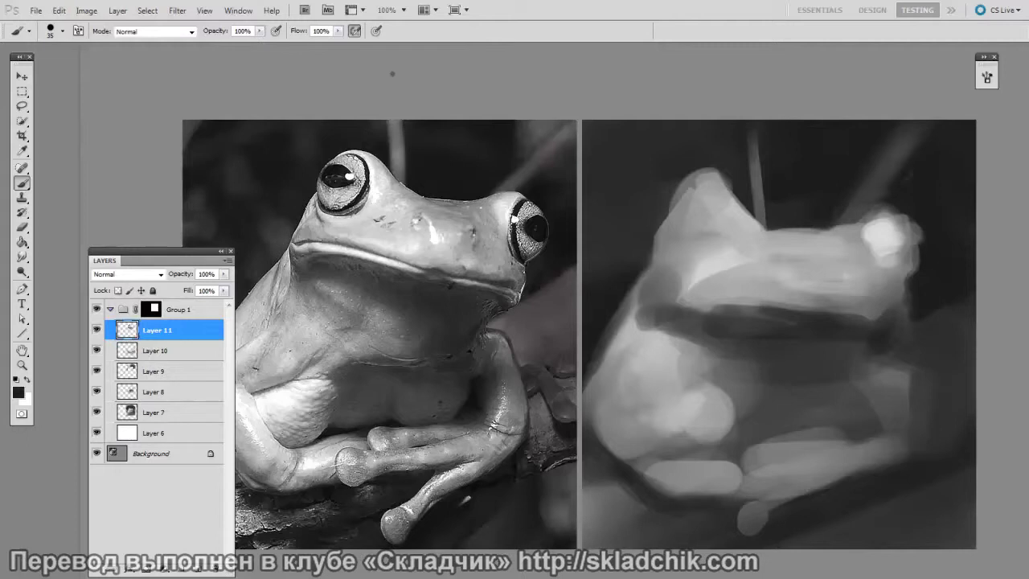
- Refine the shadow at the left corner of the frog's mouth with sampled grays and resized brushes
mouse_move(621, 273)
mouse_down()
mouse_move(663, 241)
mouse_move(690, 244)
mouse_move(671, 312)
mouse_up()
key(bracketright)
alt+click(707, 313)
key(bracketright)
drag(804, 514, 770, 495)
key(bracketleft)
key(bracketleft)
key(bracketleft)
alt+click(732, 316)
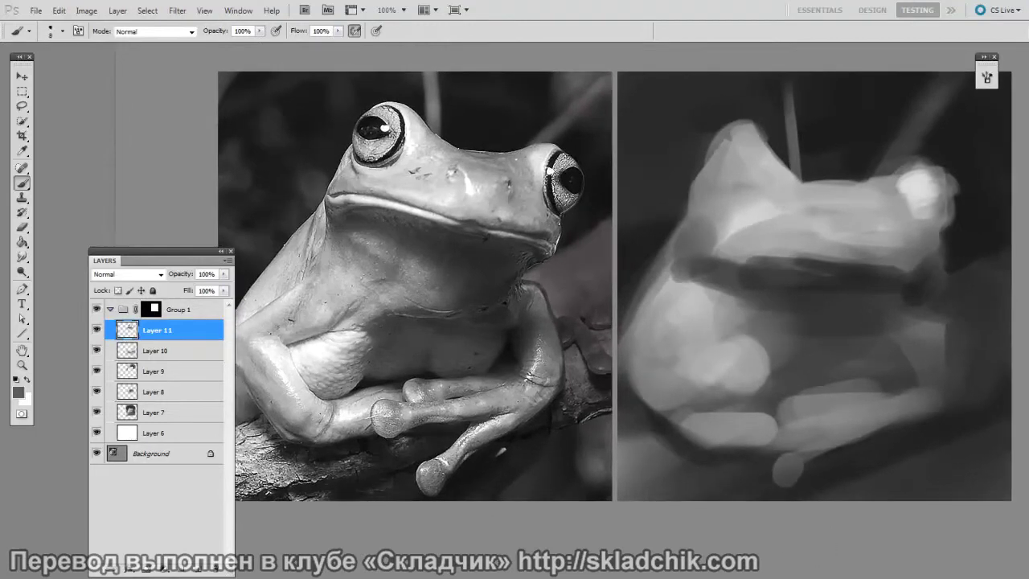
drag(738, 420, 797, 407)
- Darken the gap above the right forearm and carve the arm's outer edge with sampled dark gray
key(bracketright)
key(bracketright)
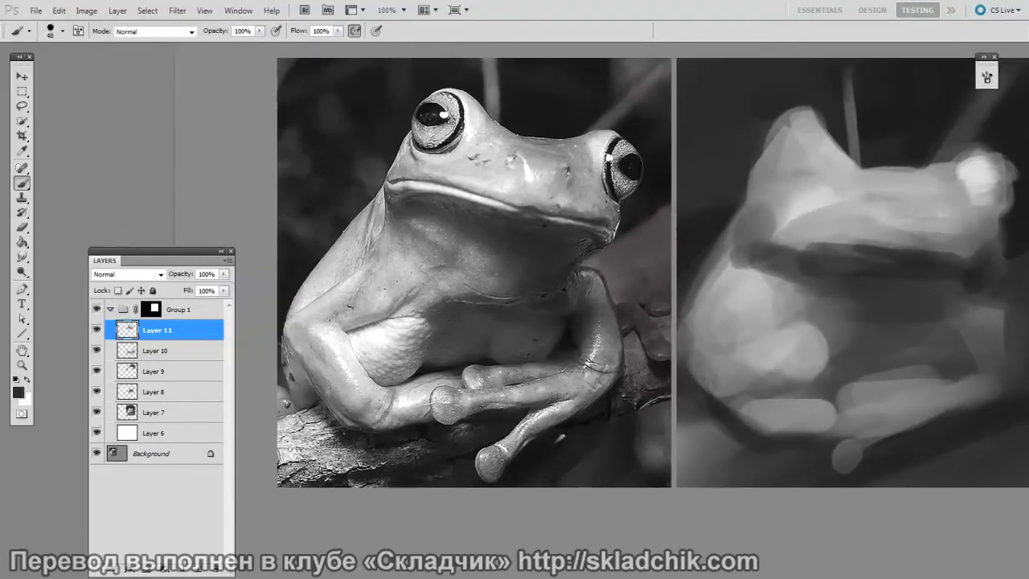
alt+click(711, 318)
drag(771, 481, 665, 465)
alt+click(841, 384)
drag(871, 378, 898, 367)
drag(926, 295, 895, 356)
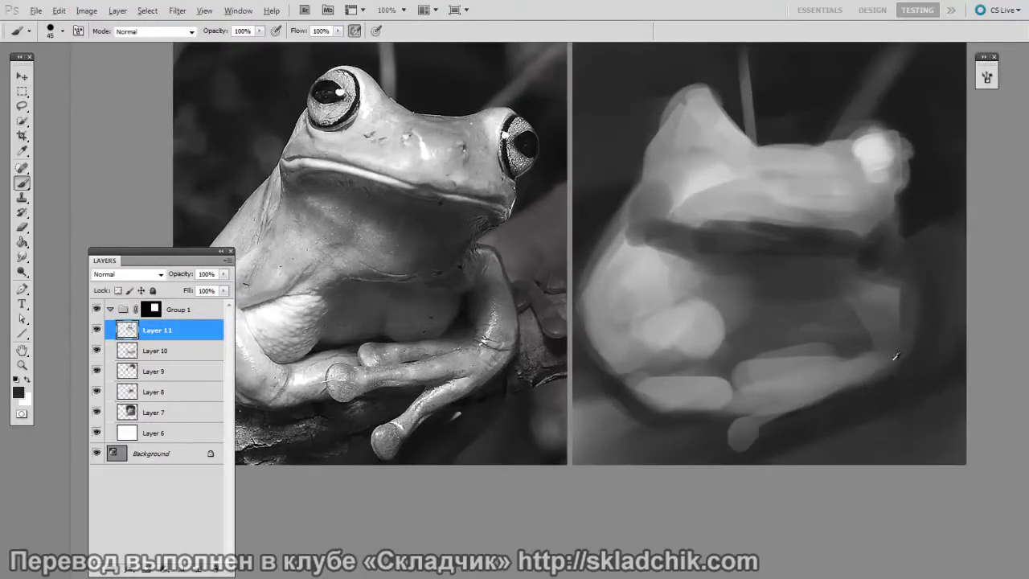
- Soften the upper right arm and block in a mid-gray background area beside it
mouse_move(876, 277)
mouse_down()
mouse_move(907, 380)
mouse_move(928, 184)
mouse_move(926, 235)
mouse_up()
alt+click(929, 189)
key(bracketleft)
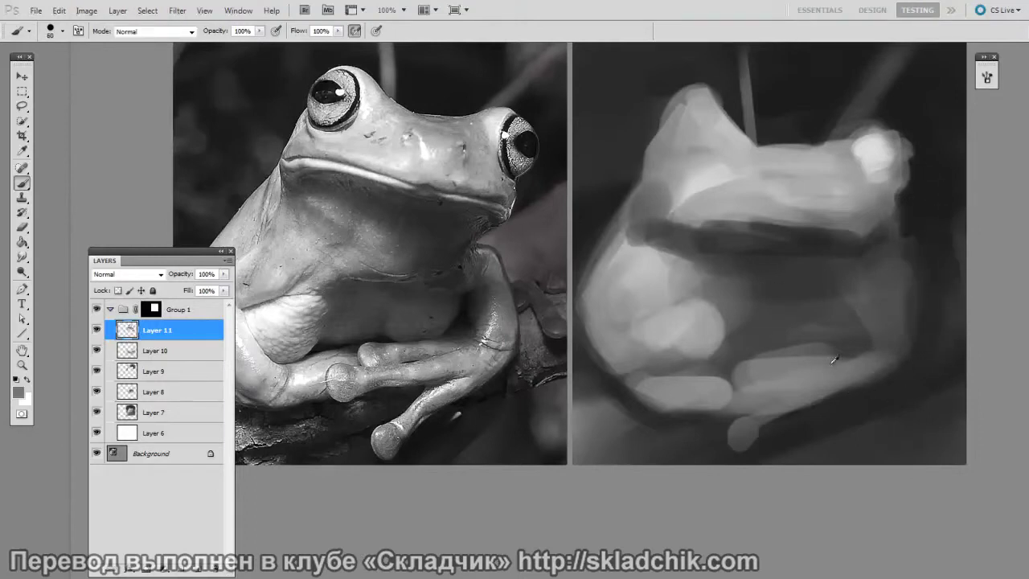
alt+click(831, 366)
drag(830, 366, 805, 397)
mouse_move(941, 253)
mouse_down()
mouse_move(954, 299)
mouse_move(873, 402)
mouse_up()
alt+click(916, 295)
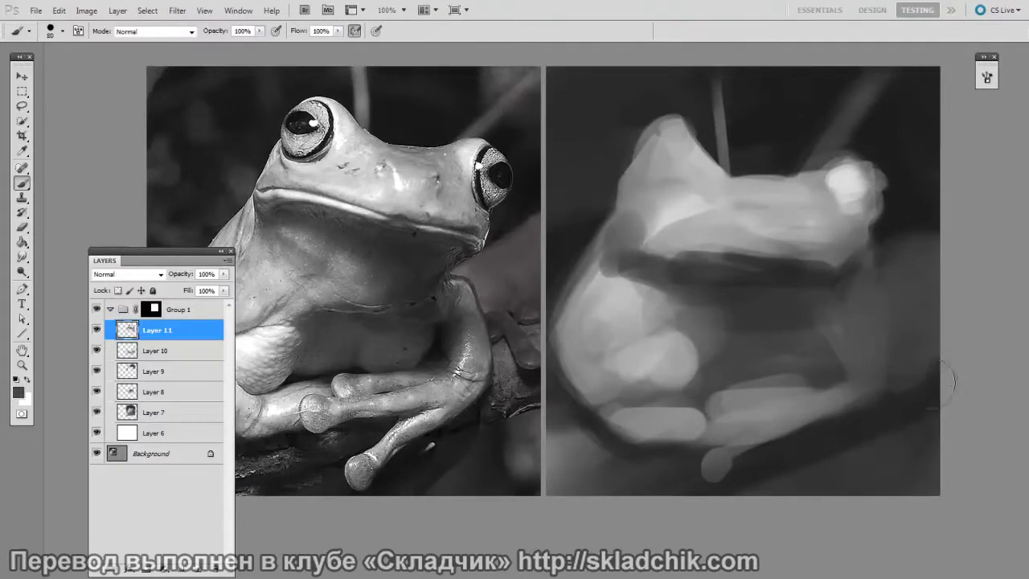
- Model the frog's muzzle and upper lip with broad sampled-gray strokes from an enlarged brush
mouse_move(866, 514)
mouse_down()
mouse_move(903, 531)
mouse_move(942, 511)
mouse_up()
drag(724, 242, 876, 241)
alt+click(724, 196)
key(bracketright)
key(bracketright)
mouse_move(723, 201)
mouse_down()
mouse_move(884, 233)
mouse_move(948, 273)
mouse_up()
alt+click(812, 267)
- Reduce the brush and refine the forms of both eyes and the line of the mouth
key(bracketleft)
key(bracketleft)
key(bracketleft)
key(bracketleft)
key(bracketleft)
key(bracketleft)
drag(724, 161, 728, 153)
drag(945, 181, 965, 197)
drag(848, 268, 873, 270)
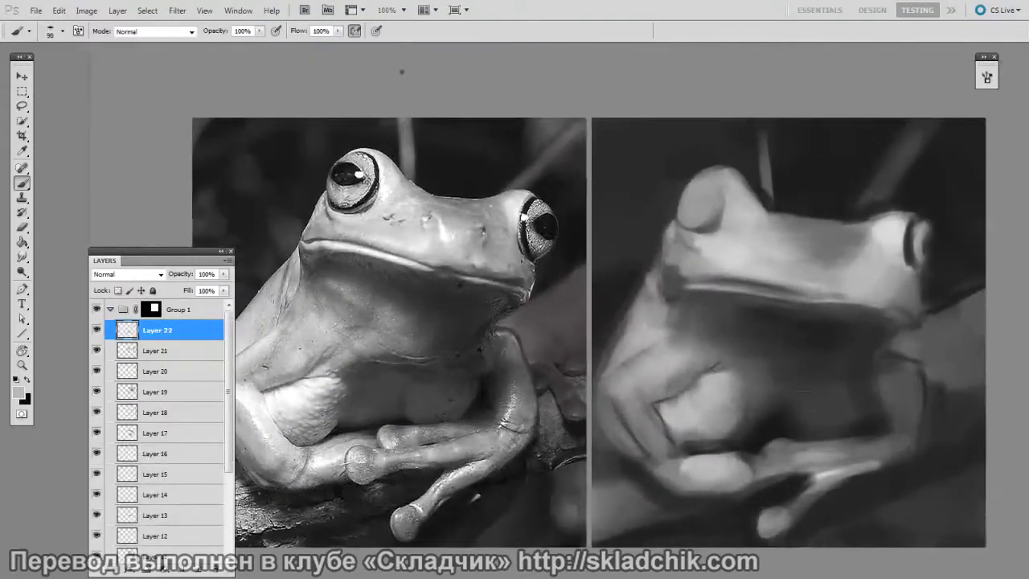
- Block in the dark pupil of the frog's left eye on Layer 22 with a flat 15 px brush
right_click(775, 437)
click(731, 435)
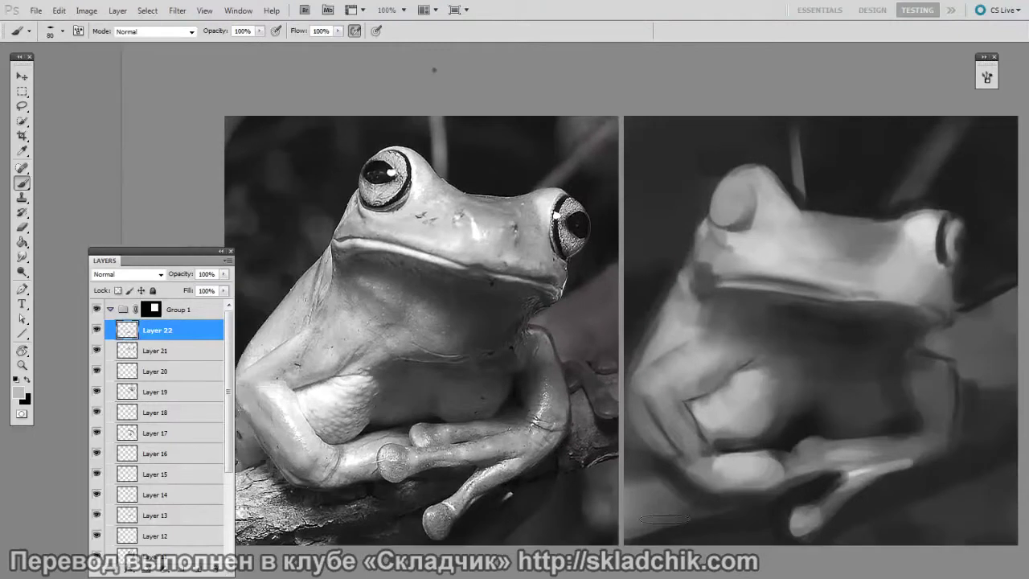
key(bracketright)
key(bracketright)
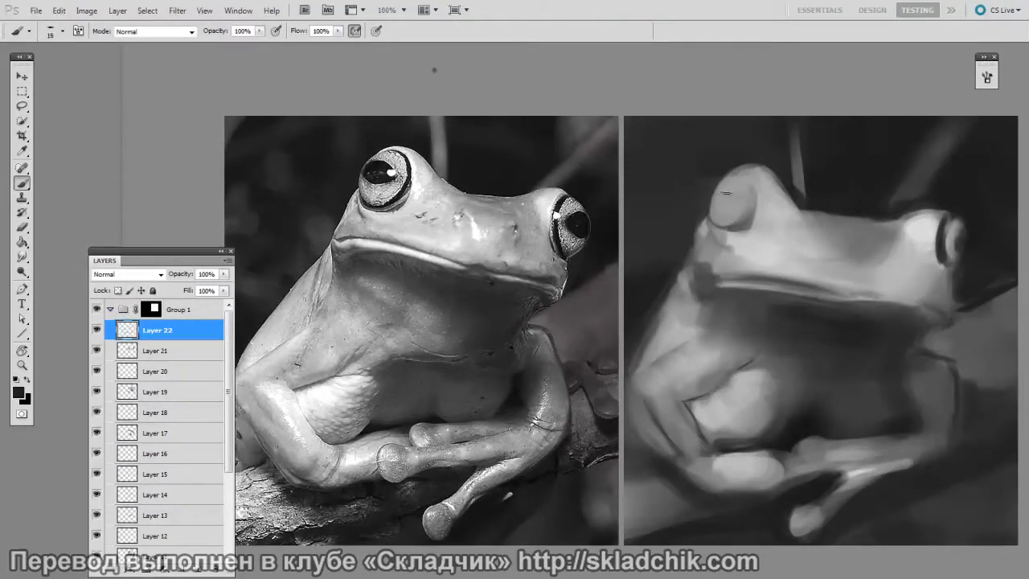
drag(732, 193, 735, 201)
drag(952, 270, 913, 249)
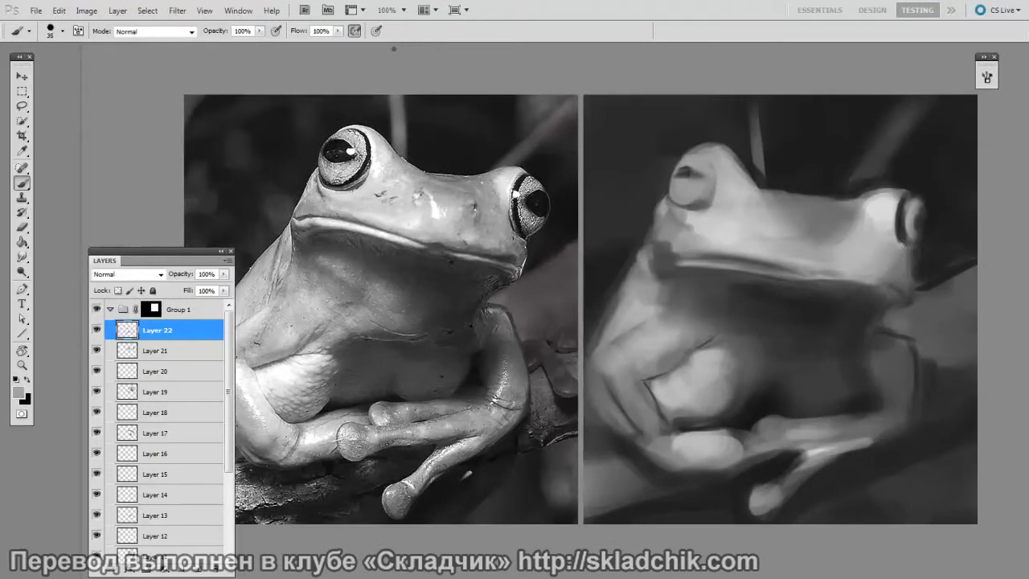
- Trim the head contour just beside and below the left eye with a small dark hard round brush
drag(843, 469, 879, 473)
drag(656, 294, 684, 292)
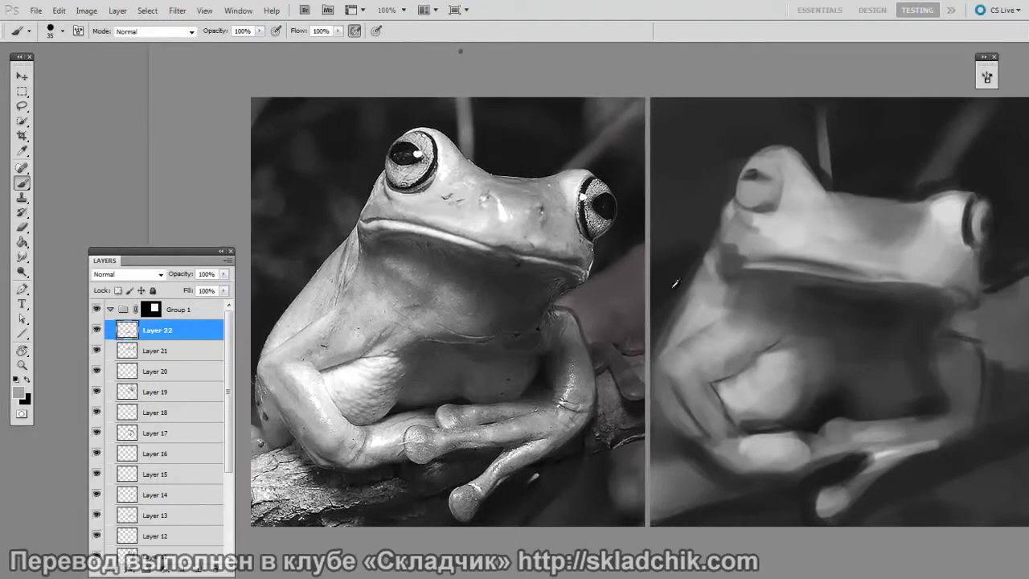
key(bracketleft)
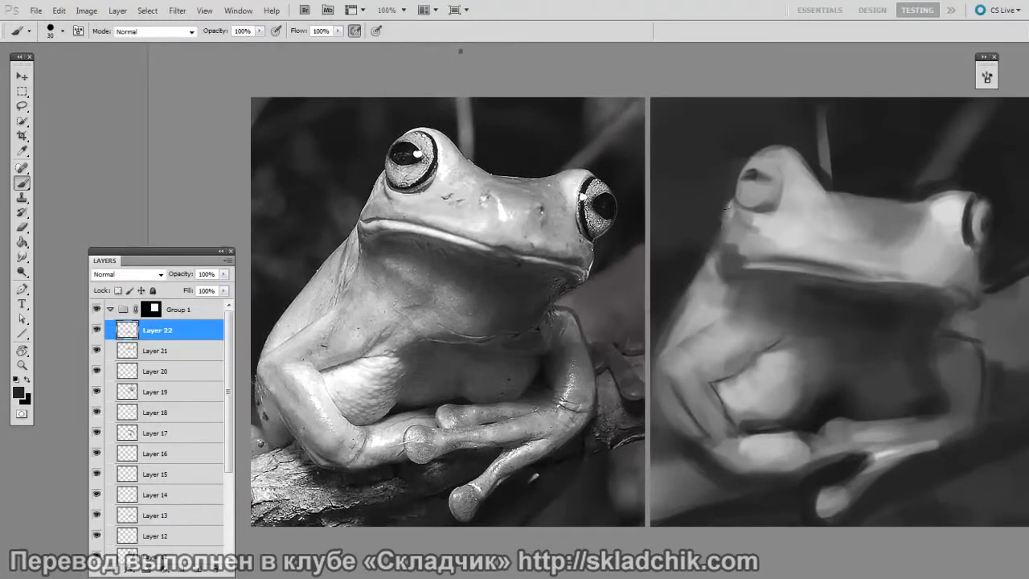
key(bracketleft)
drag(733, 201, 726, 228)
- Paint a thin dark ring around the frog's left eye with a reduced brush
key(bracketleft)
drag(861, 516, 810, 531)
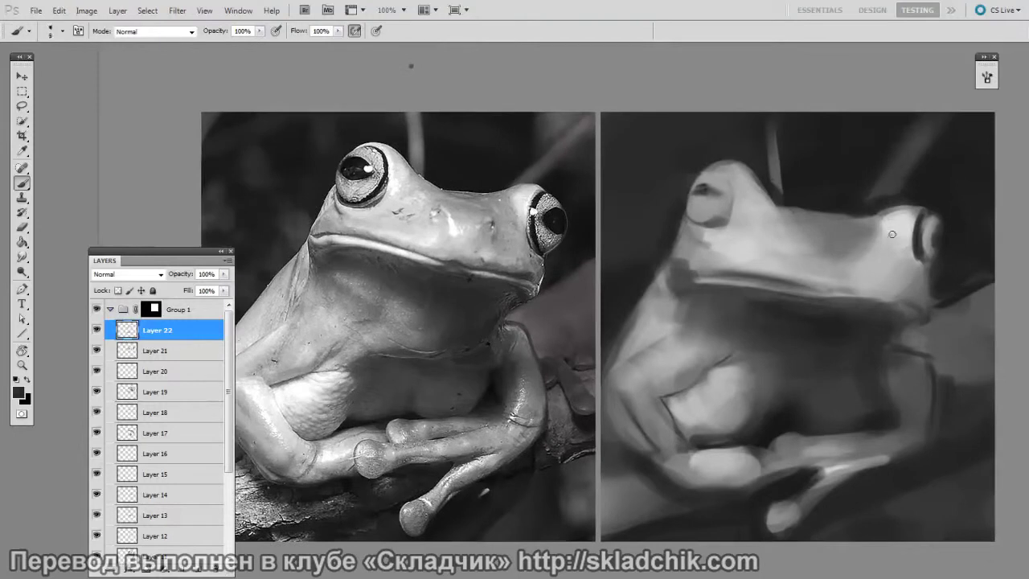
drag(723, 206, 700, 227)
mouse_move(730, 168)
mouse_down()
mouse_move(720, 213)
mouse_move(705, 211)
mouse_move(703, 222)
mouse_up()
alt+click(713, 206)
key(bracketright)
- Refine the edge of the frog's right eye with sampled grays and add a small bright highlight to it
alt+click(908, 234)
alt+click(915, 251)
drag(908, 234, 926, 267)
alt+click(924, 266)
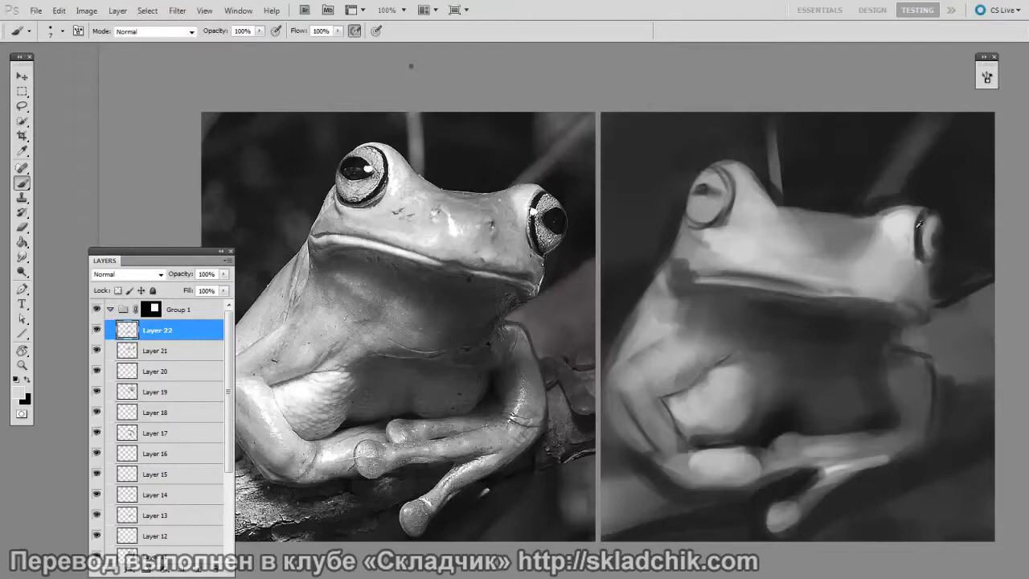
mouse_move(924, 222)
mouse_down()
mouse_move(921, 235)
mouse_move(946, 239)
mouse_move(943, 220)
mouse_up()
alt+click(942, 233)
key(bracketright)
alt+click(953, 215)
alt+click(941, 225)
- Smooth the left shoulder and the back edge behind the mouth corner with sampled grays and a larger brush
mouse_move(890, 436)
mouse_down()
mouse_move(894, 422)
mouse_move(925, 414)
mouse_up()
alt+click(767, 429)
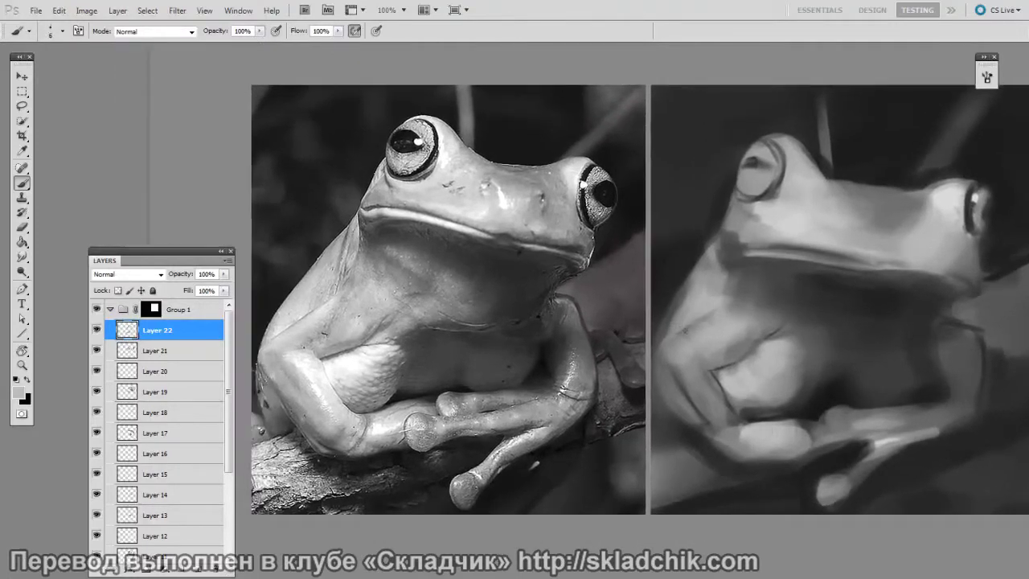
key(bracketright)
mouse_move(723, 315)
mouse_down()
mouse_move(693, 344)
mouse_move(684, 333)
mouse_move(729, 314)
mouse_up()
key(bracketright)
drag(719, 252, 719, 274)
key(bracketright)
key(bracketright)
key(bracketright)
alt+click(722, 267)
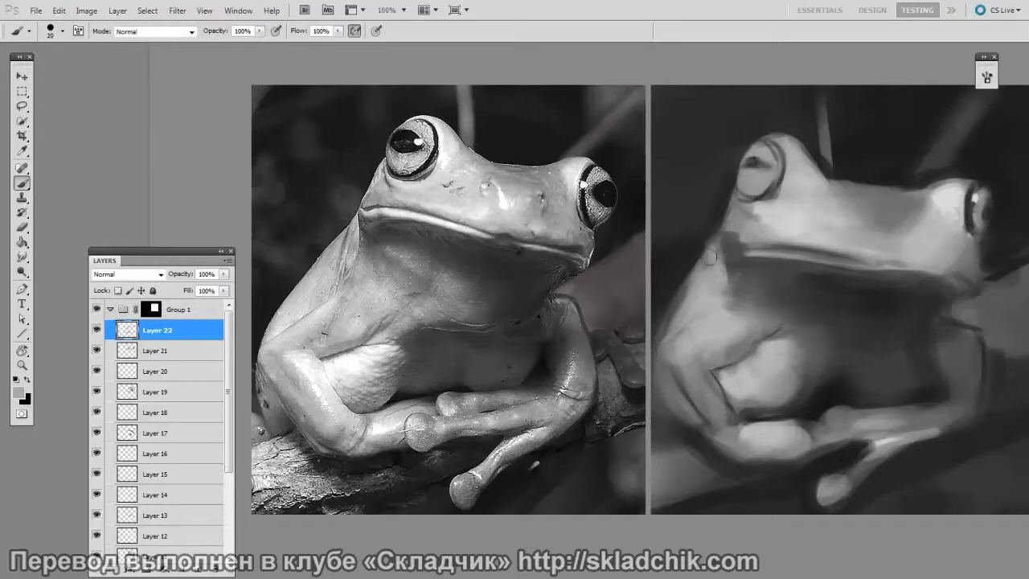
alt+click(681, 259)
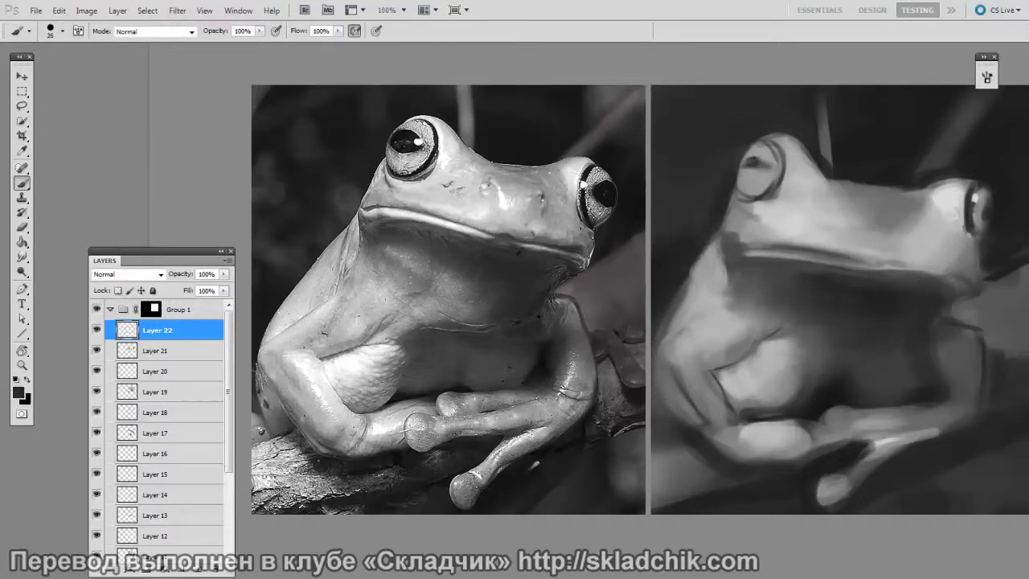
- Lighten the frog's right forearm up to the bent elbow with sampled light gray
scroll(882, 414, down, 1)
alt+click(751, 367)
scroll(740, 354, down, 2)
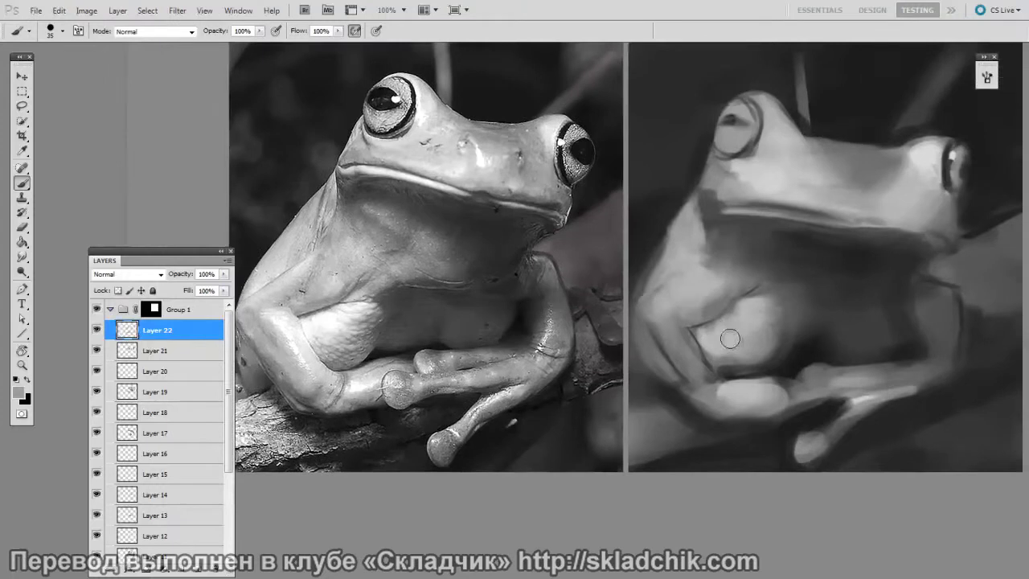
mouse_move(836, 426)
mouse_down()
mouse_move(887, 394)
mouse_move(941, 328)
mouse_up()
alt+click(969, 280)
drag(887, 353, 870, 398)
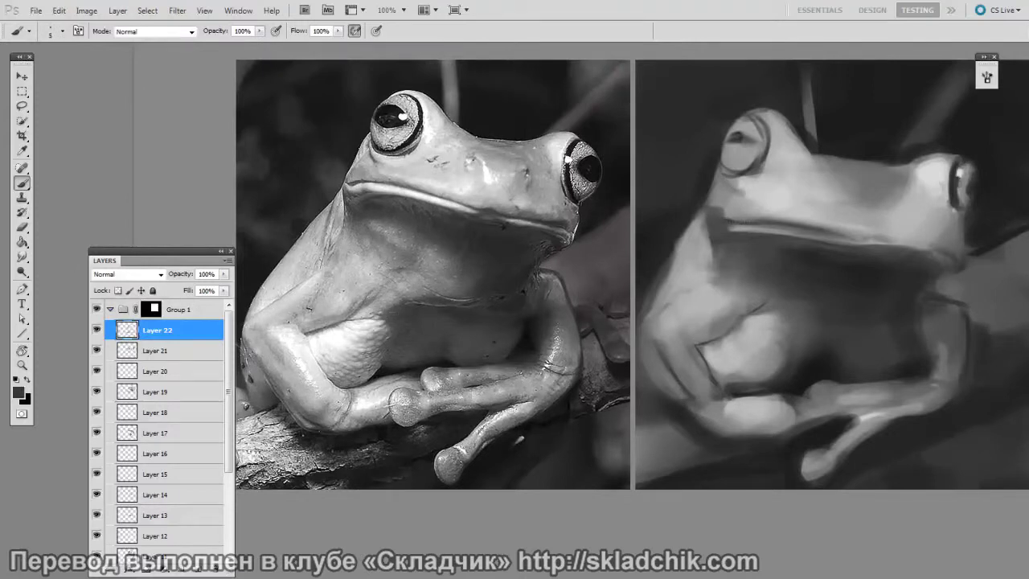
- Extend the dark mouth line toward the right jaw with a 5 px brush and define the jaw corner
drag(873, 241, 947, 259)
alt+click(939, 257)
key(bracketright)
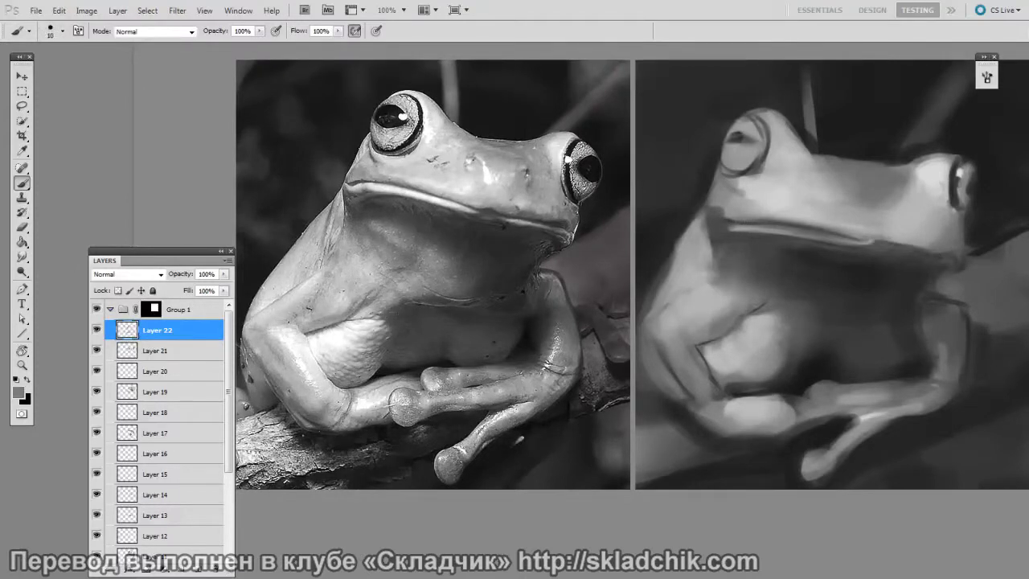
key(bracketright)
key(bracketright)
alt+click(961, 249)
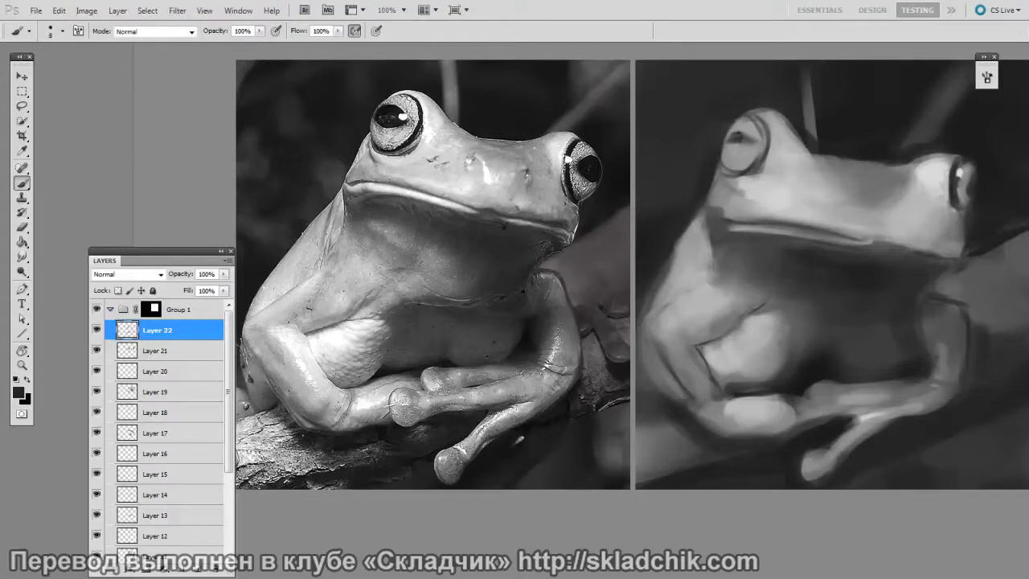
- Adjust the brush size and paint dark background tone below the right forearm
scroll(961, 249, up, 1)
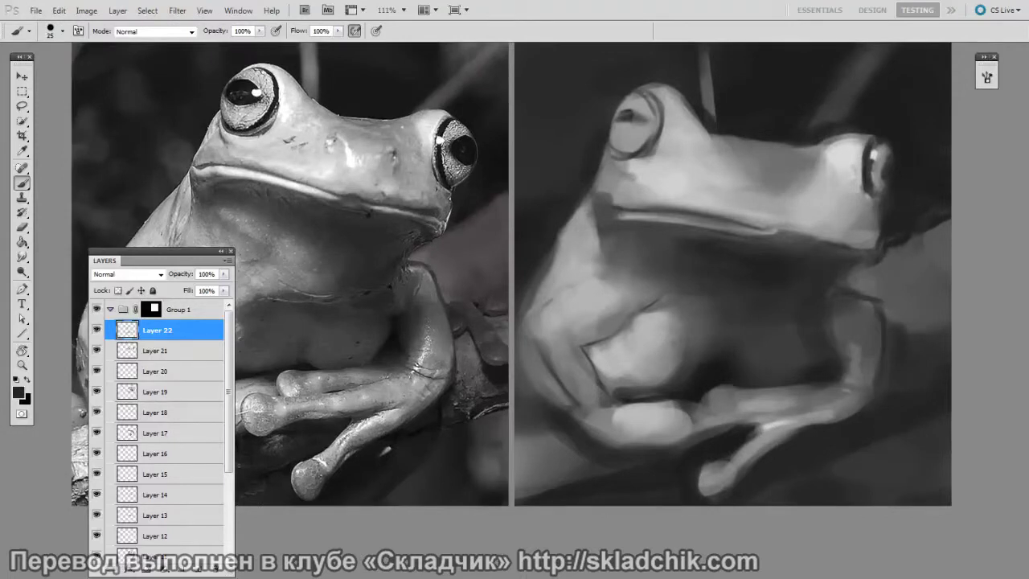
key(bracketright)
key(bracketright)
key(bracketright)
key(bracketright)
key(bracketright)
key(bracketright)
key(bracketright)
key(bracketright)
key(bracketright)
key(bracketleft)
key(bracketleft)
key(bracketleft)
key(bracketleft)
key(bracketleft)
mouse_move(819, 468)
mouse_down()
mouse_move(863, 474)
mouse_move(883, 450)
mouse_up()
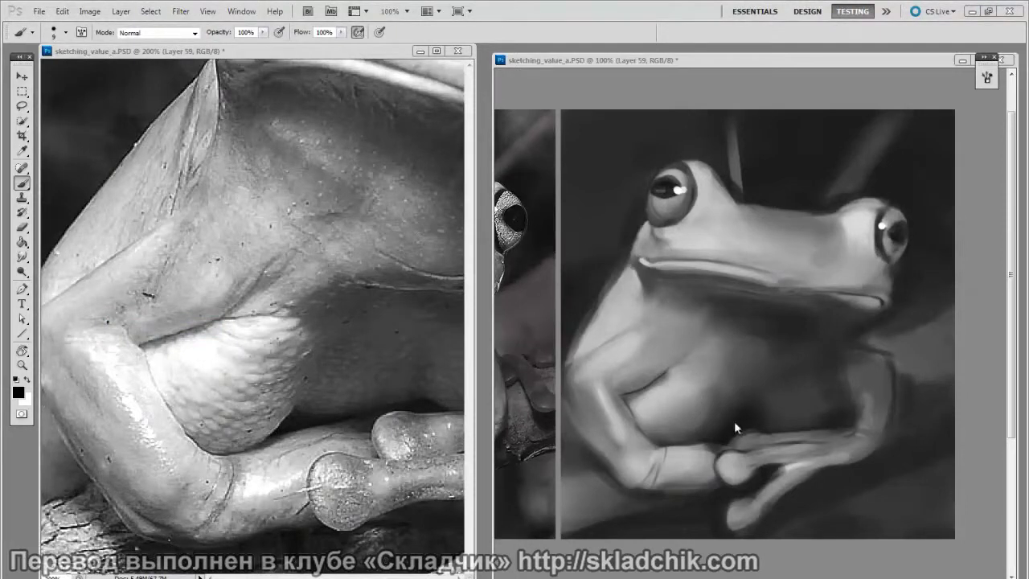
- Add a new layer above Layer 59 and choose a hard round brush for detailing the left arm
drag(746, 418, 738, 420)
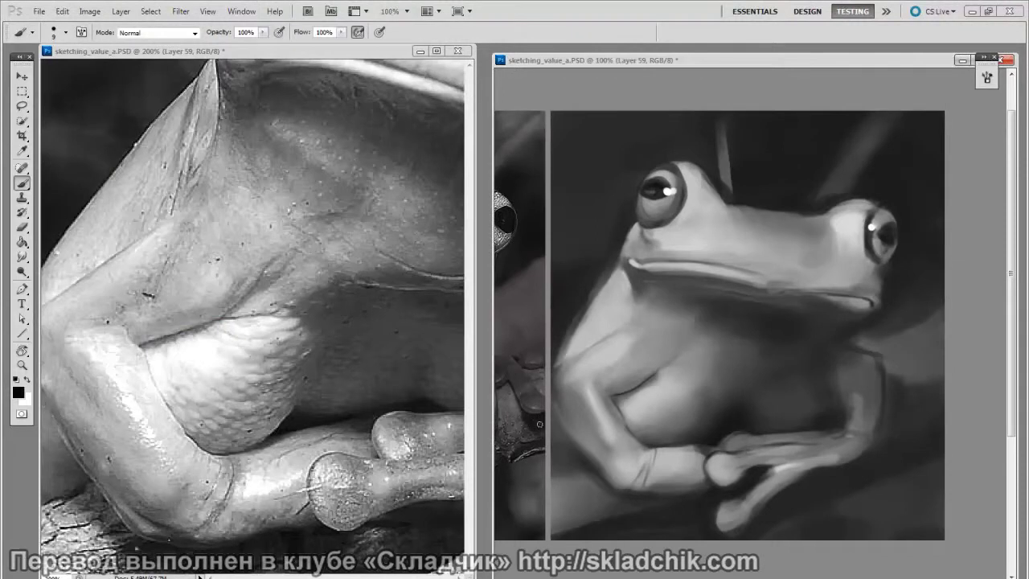
drag(368, 446, 404, 443)
key(ctrl+plus)
key(ctrl+plus)
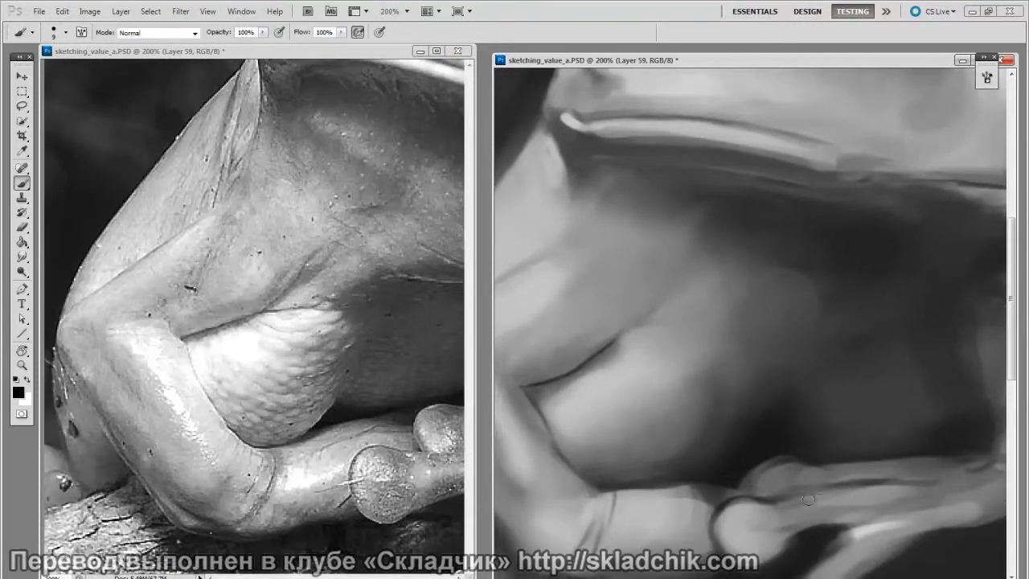
key(ctrl+minus)
key(ctrl+shift+alt+n)
key(ctrl+plus)
right_click(696, 396)
click(962, 473)
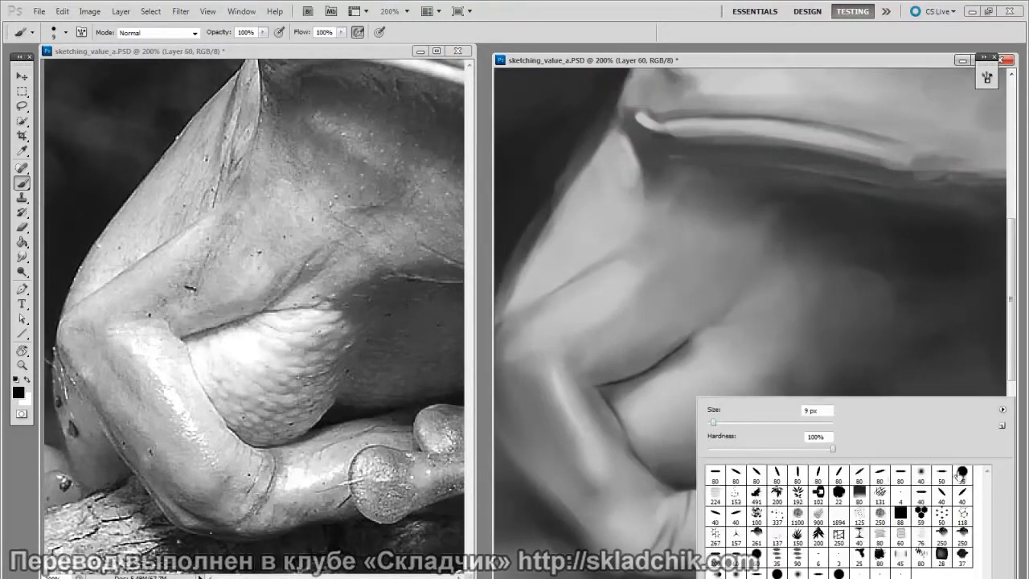
key(Escape)
- Broaden the highlight along the inner edge of the left forearm with sampled light gray
drag(584, 510, 619, 527)
alt+click(608, 391)
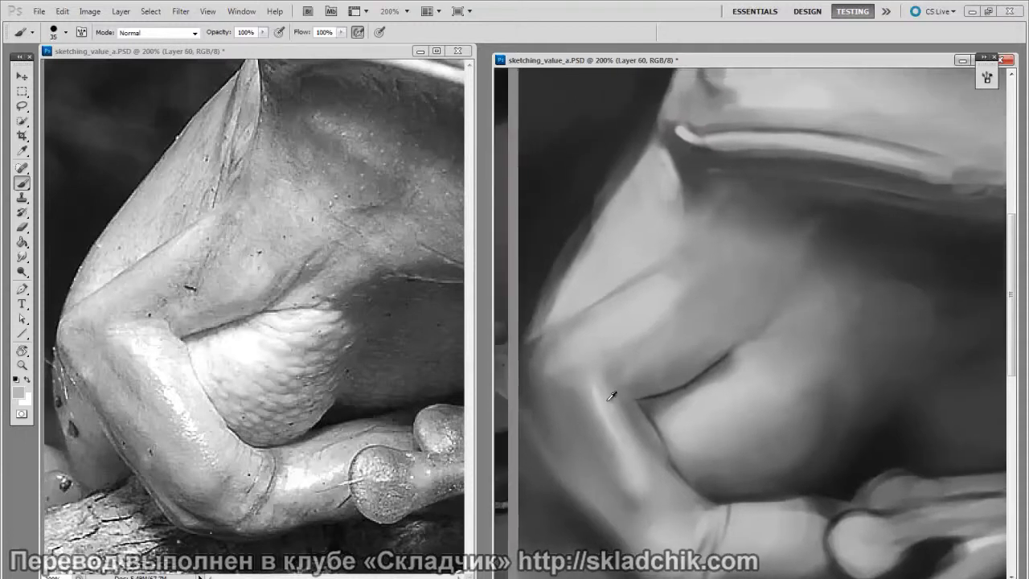
mouse_move(631, 408)
mouse_down()
mouse_move(650, 453)
mouse_move(629, 382)
mouse_move(647, 455)
mouse_move(637, 427)
mouse_up()
key(bracketright)
key(bracketright)
- Refine the crease under the left upper arm and lighten the bright skin patch just below it
alt+click(658, 356)
key(bracketleft)
key(bracketleft)
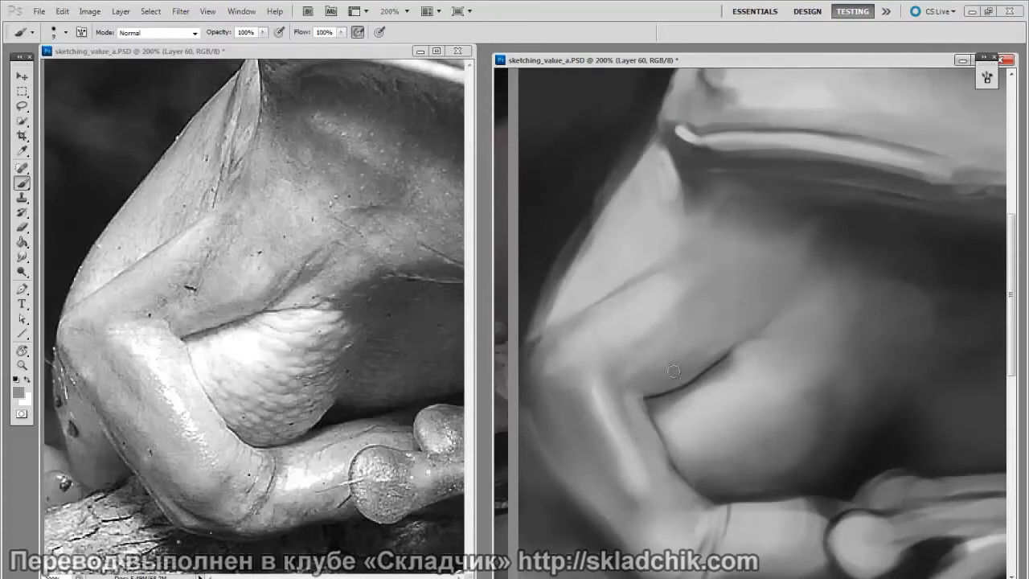
alt+click(649, 401)
alt+click(665, 404)
key(bracketright)
key(bracketright)
drag(664, 410, 728, 398)
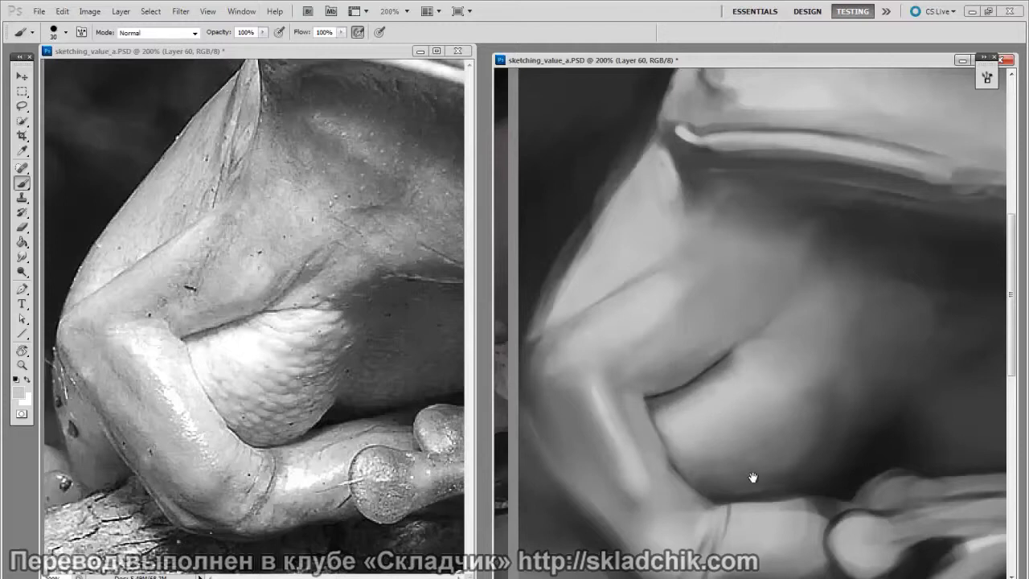
- Refine the inner end of the crease under the left upper arm with sampled grays and a smaller brush
drag(753, 478, 780, 481)
alt+click(681, 370)
mouse_move(774, 338)
mouse_down()
mouse_move(684, 395)
mouse_move(768, 353)
mouse_up()
alt+click(681, 399)
key(bracketleft)
key(bracketleft)
key(bracketleft)
key(bracketright)
alt+click(791, 328)
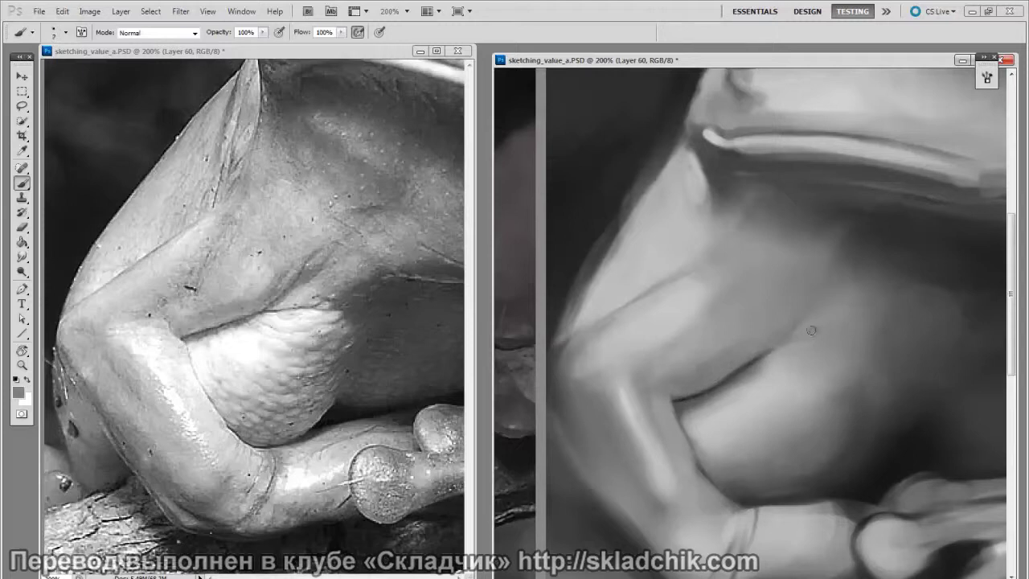
- Blend the transition between the upper arm and the bright skin patch using a larger brush
key(bracketright)
key(bracketright)
key(bracketright)
key(bracketright)
key(bracketright)
key(bracketright)
drag(774, 337, 752, 378)
- Sharpen the upper edge of the left upper arm with a fine dark line and touch it up with sampled gray
alt+click(752, 379)
key(bracketleft)
key(bracketleft)
key(bracketleft)
key(bracketleft)
key(bracketleft)
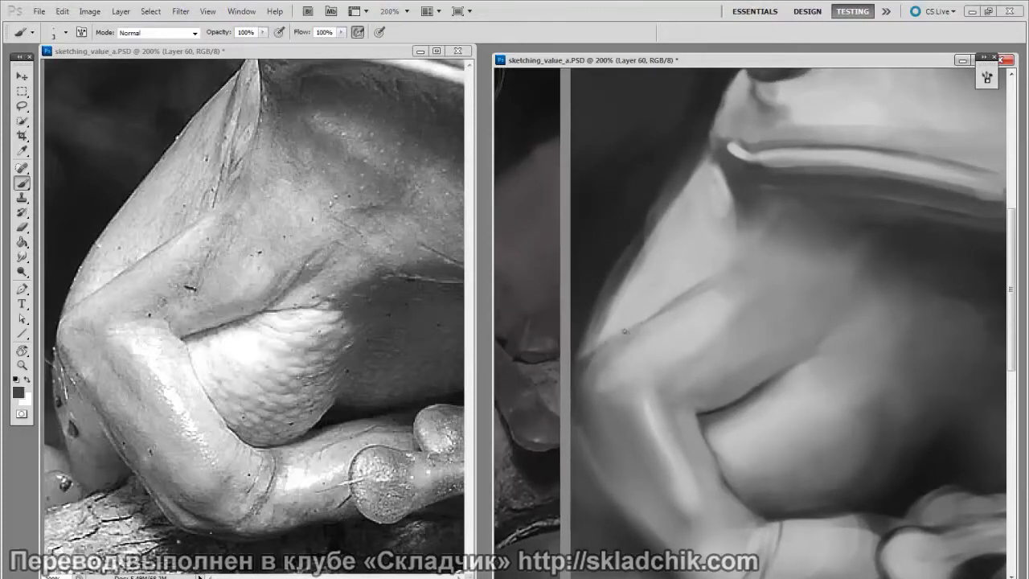
alt+click(686, 307)
drag(794, 456, 782, 435)
drag(873, 469, 775, 481)
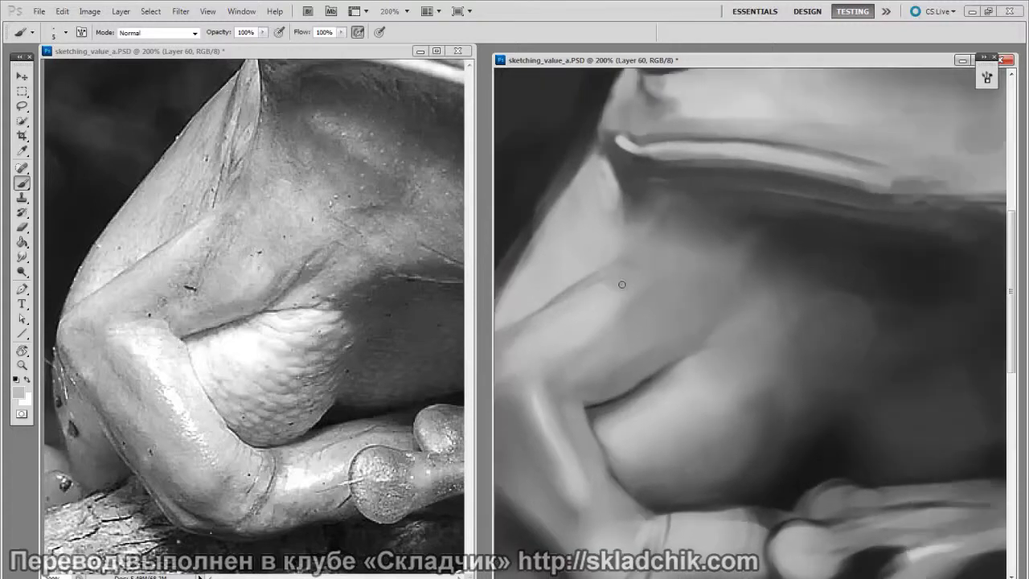
- Paint sampled dark gray with a size 30 brush over the shadow under the jaw, trimming the light skin flap's edge
key(bracketright)
key(bracketright)
key(bracketright)
key(bracketright)
key(bracketright)
key(bracketright)
key(bracketright)
key(bracketright)
key(bracketright)
alt+click(638, 219)
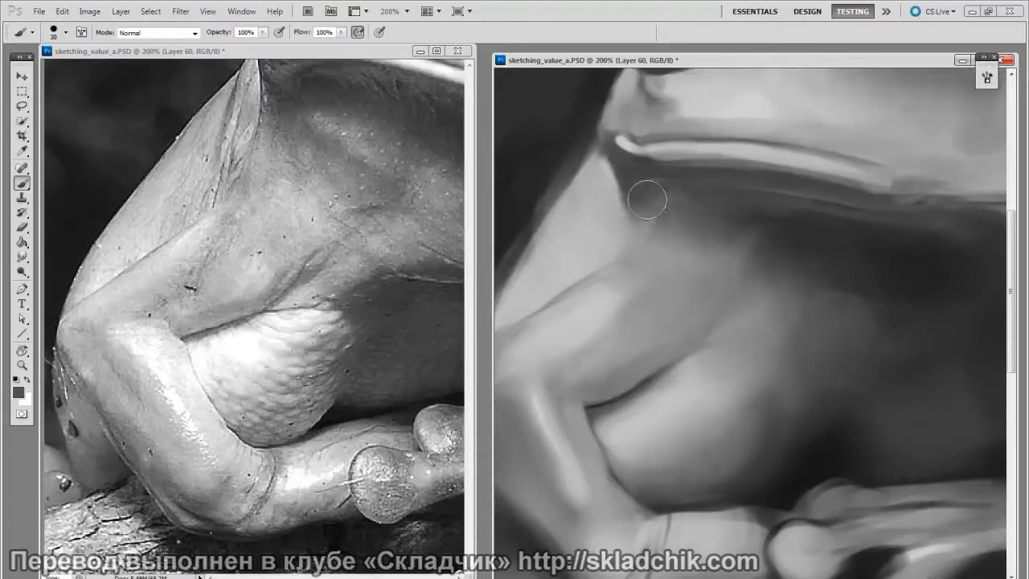
mouse_move(849, 516)
mouse_down()
mouse_move(821, 468)
mouse_move(831, 459)
mouse_move(804, 462)
mouse_up()
- Choose a lighter gray as the foreground color and paint a thin rim highlight on the wrist beside the round toe pad
alt+click(664, 450)
key(bracketleft)
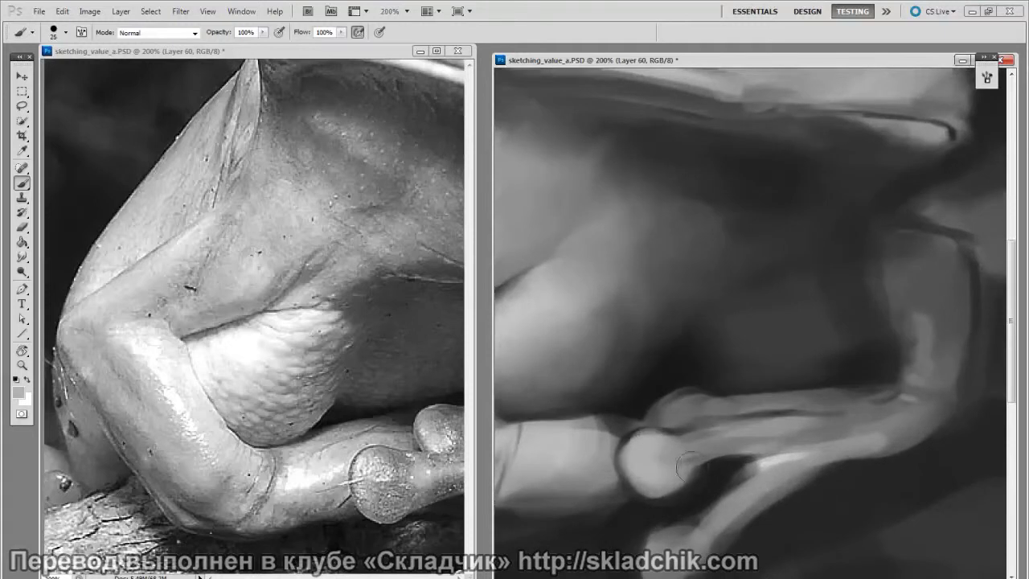
drag(663, 450, 780, 465)
click(18, 391)
drag(622, 494, 626, 450)
key(Return)
key(bracketleft)
key(bracketleft)
key(bracketleft)
key(bracketleft)
key(bracketleft)
key(bracketleft)
key(bracketleft)
key(bracketleft)
key(bracketleft)
key(bracketleft)
key(bracketleft)
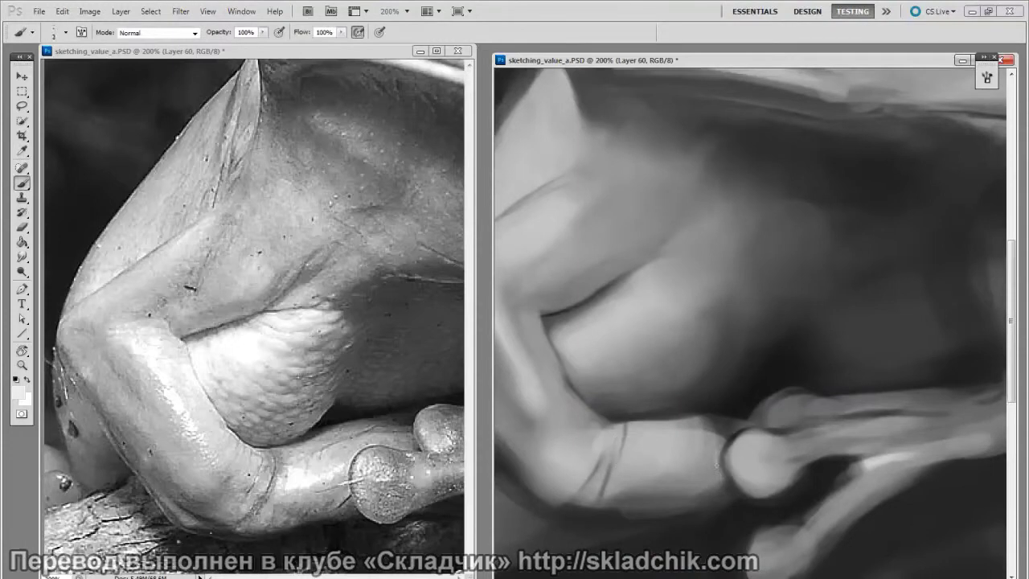
drag(725, 479, 724, 436)
- Paint a bright highlight across the wrist between the skin crease and the toe pad
key(bracketright)
key(bracketright)
key(bracketright)
key(bracketright)
mouse_move(645, 445)
mouse_down()
mouse_move(625, 464)
mouse_move(693, 462)
mouse_move(663, 459)
mouse_move(663, 425)
mouse_move(683, 421)
mouse_move(697, 397)
mouse_up()
key(bracketleft)
key(bracketleft)
key(bracketleft)
key(bracketright)
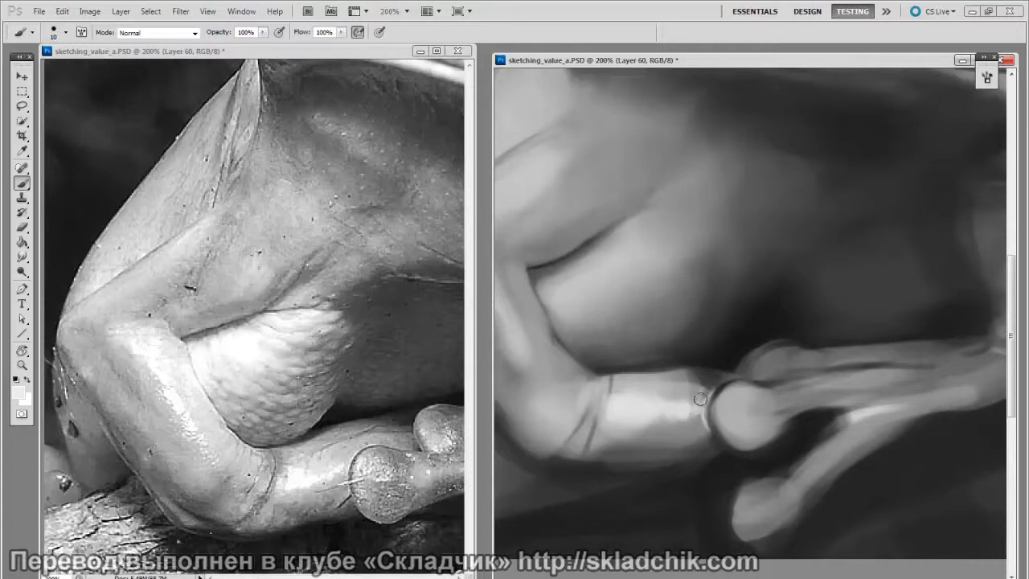
- Brighten the round toe pads next to the wrist with light gray
key(bracketright)
key(bracketright)
key(bracketright)
key(bracketright)
key(bracketright)
mouse_move(730, 408)
mouse_down()
mouse_move(722, 420)
mouse_move(772, 393)
mouse_move(742, 363)
mouse_move(760, 374)
mouse_up()
key(bracketleft)
drag(813, 328, 836, 452)
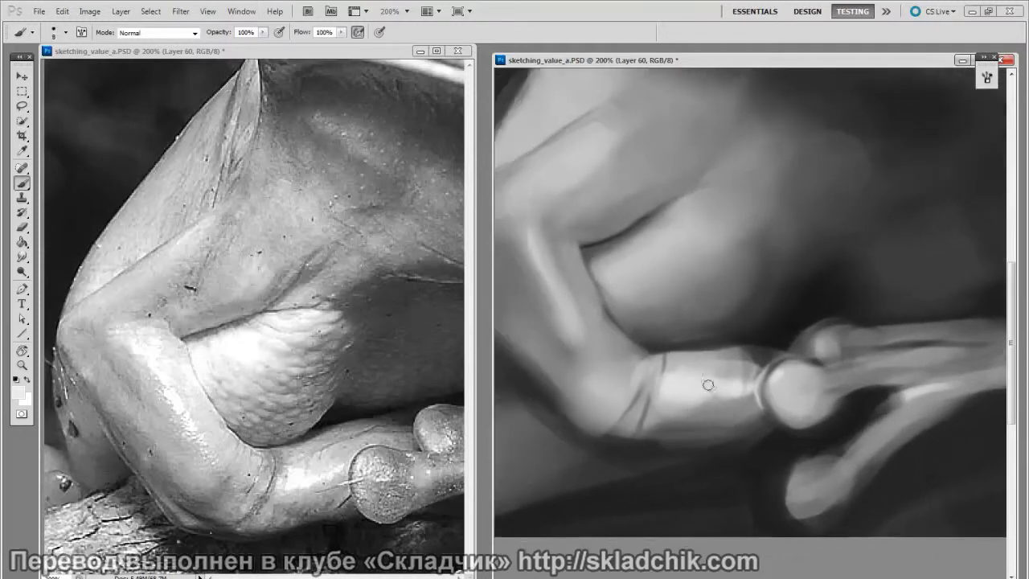
- Extend the wrist highlight toward the toe pad and add a bright streak down the upper forearm
drag(708, 375, 784, 402)
drag(683, 378, 732, 402)
mouse_move(665, 266)
mouse_down()
mouse_move(692, 278)
mouse_move(674, 291)
mouse_move(722, 330)
mouse_up()
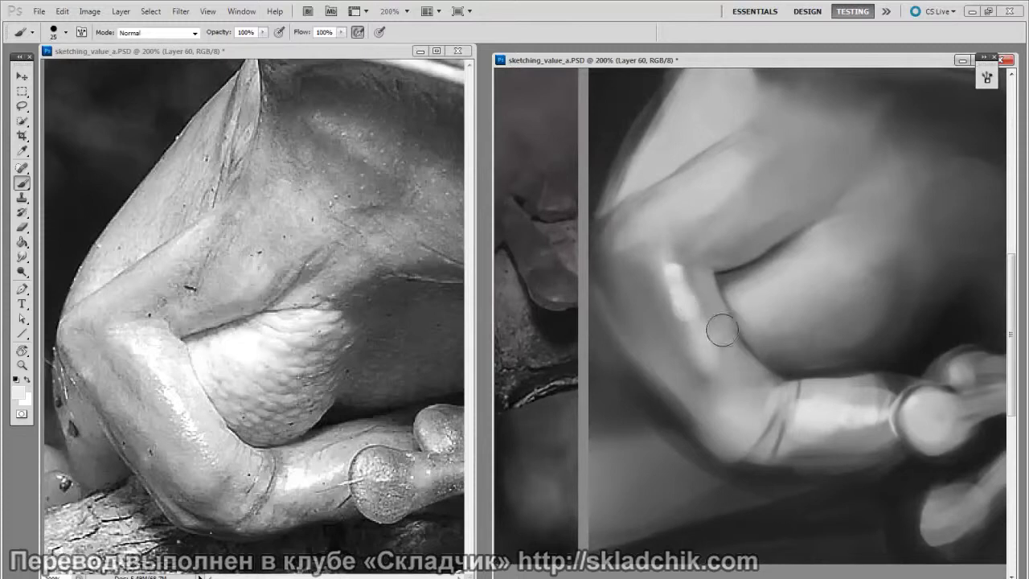
- Narrow and shape the forearm's bright streak with mid-gray sampled from beside it
alt+click(656, 288)
drag(750, 438, 806, 484)
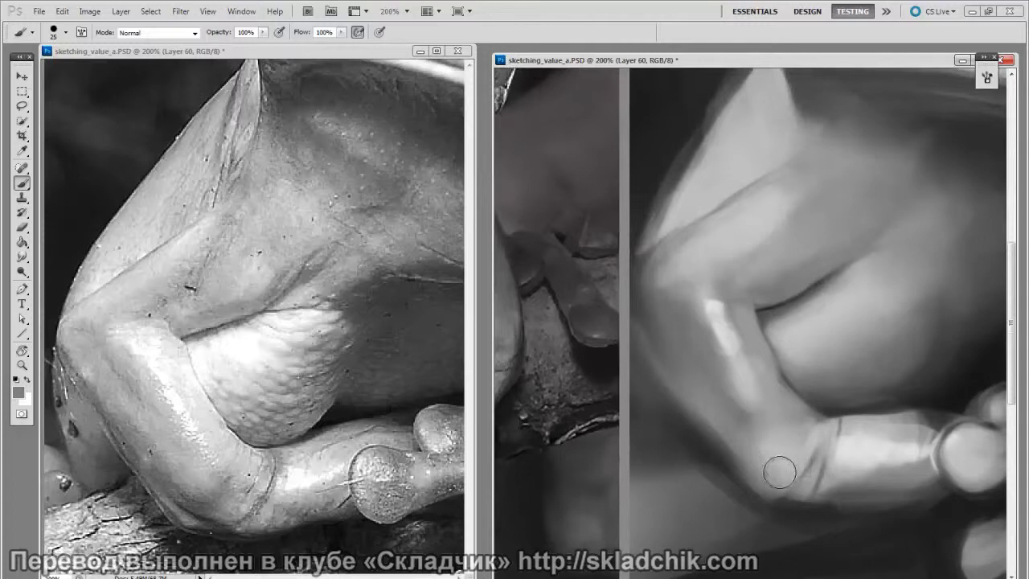
key(bracketleft)
key(bracketleft)
alt+click(723, 314)
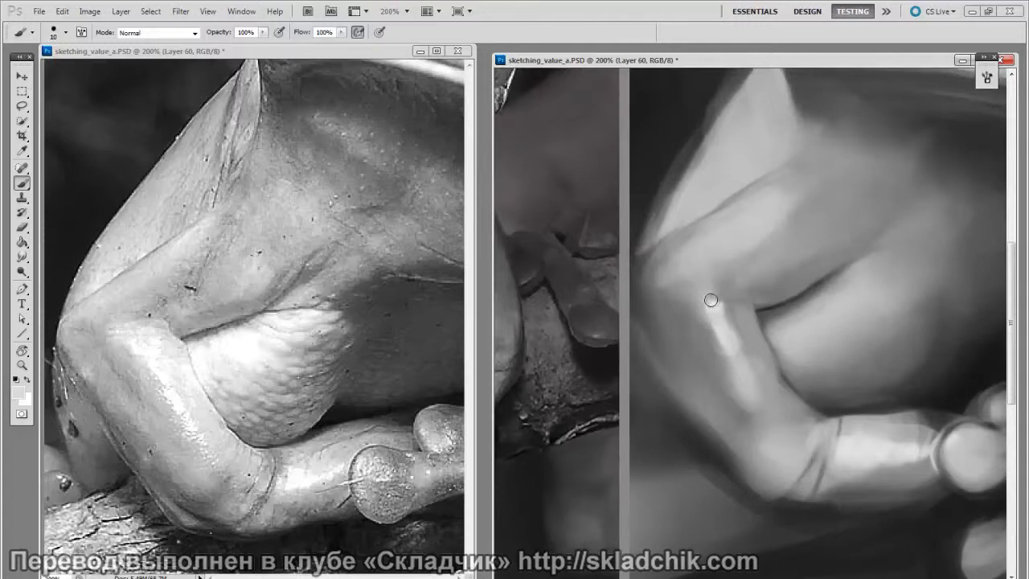
- Round off the top of the forearm highlight at the elbow with sampled light and mid grays
drag(689, 296, 708, 312)
key(bracketright)
key(bracketright)
alt+click(674, 315)
key(bracketright)
drag(801, 349, 815, 338)
drag(709, 285, 719, 280)
alt+click(726, 291)
key(bracketright)
- Widen the light area along the inner forearm with sampled grays and a larger brush
mouse_move(744, 324)
mouse_down()
mouse_move(726, 298)
mouse_move(675, 290)
mouse_up()
alt+click(687, 276)
alt+click(780, 325)
key(bracketleft)
mouse_move(780, 326)
mouse_down()
mouse_move(785, 351)
mouse_move(750, 327)
mouse_move(796, 400)
mouse_up()
drag(849, 474, 845, 468)
- Add a new layer above Layer 60 and paint a broad patch of sampled light gray over the elbow
key(ctrl+shift+alt+n)
key(bracketright)
alt+click(740, 300)
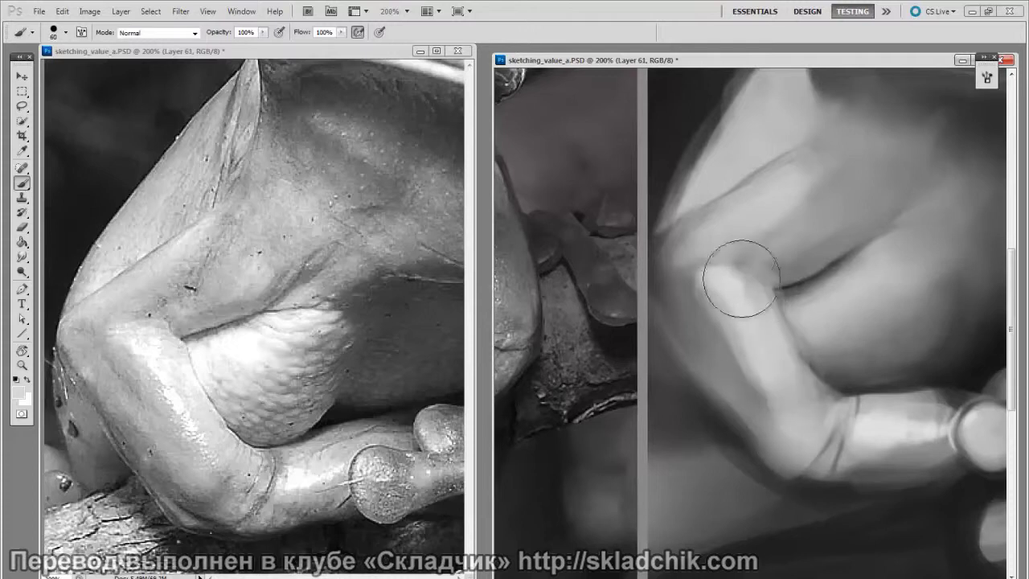
- Erase the light paint that spills past the elbow on the new layer with an enlarged eraser
key(e)
key(bracketright)
key(bracketright)
key(bracketright)
key(bracketright)
key(bracketright)
key(bracketright)
key(bracketright)
key(bracketright)
key(bracketright)
key(bracketright)
key(bracketright)
key(bracketright)
key(bracketright)
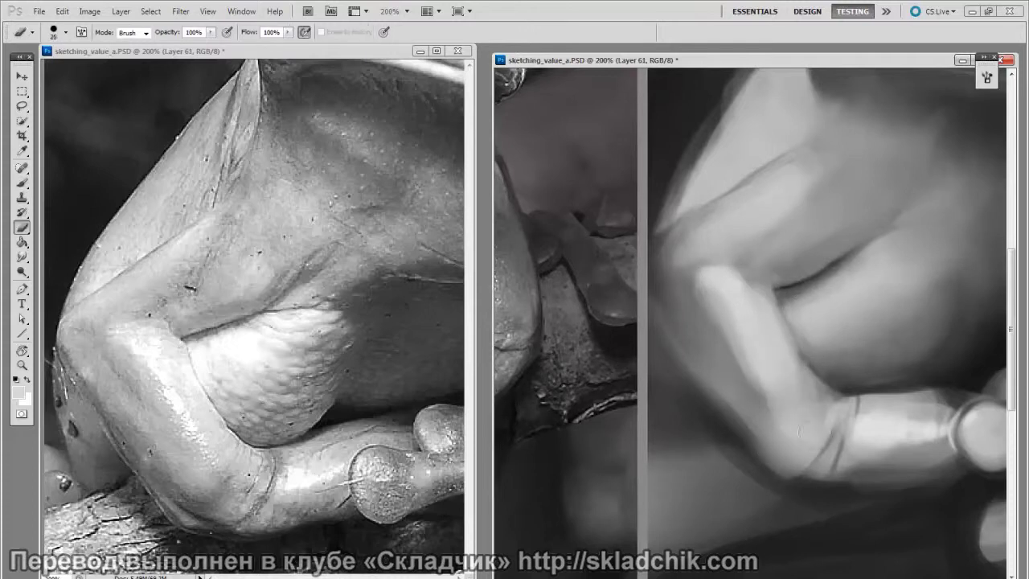